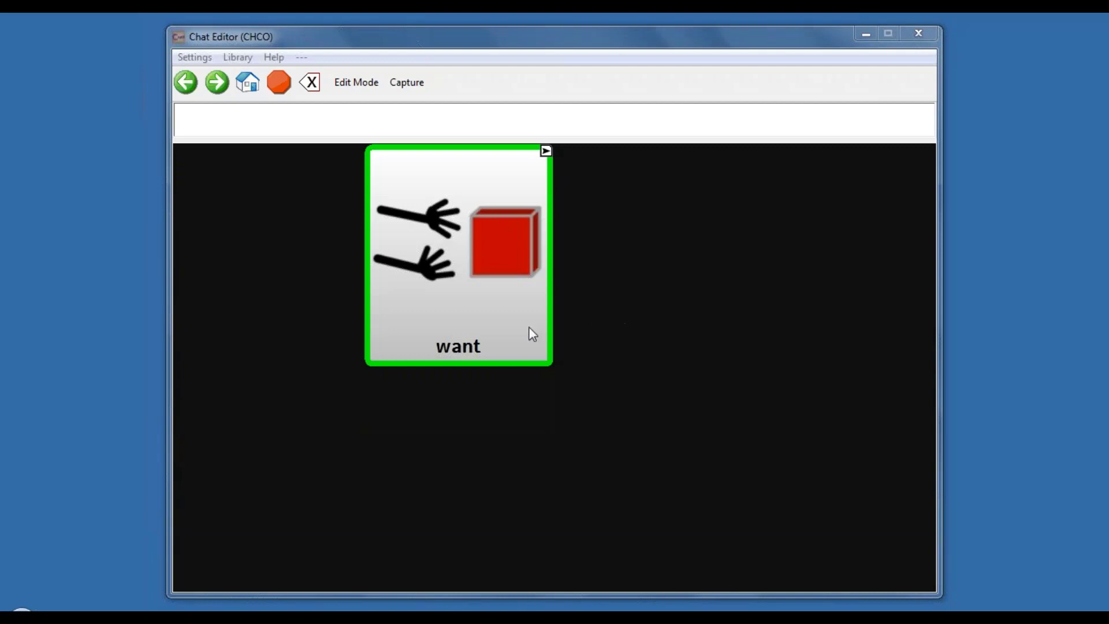
# Step: Request blowing bubbles starting from "want", ask for them to be blown in the face, and return to the main page
pyautogui.click(419, 305)
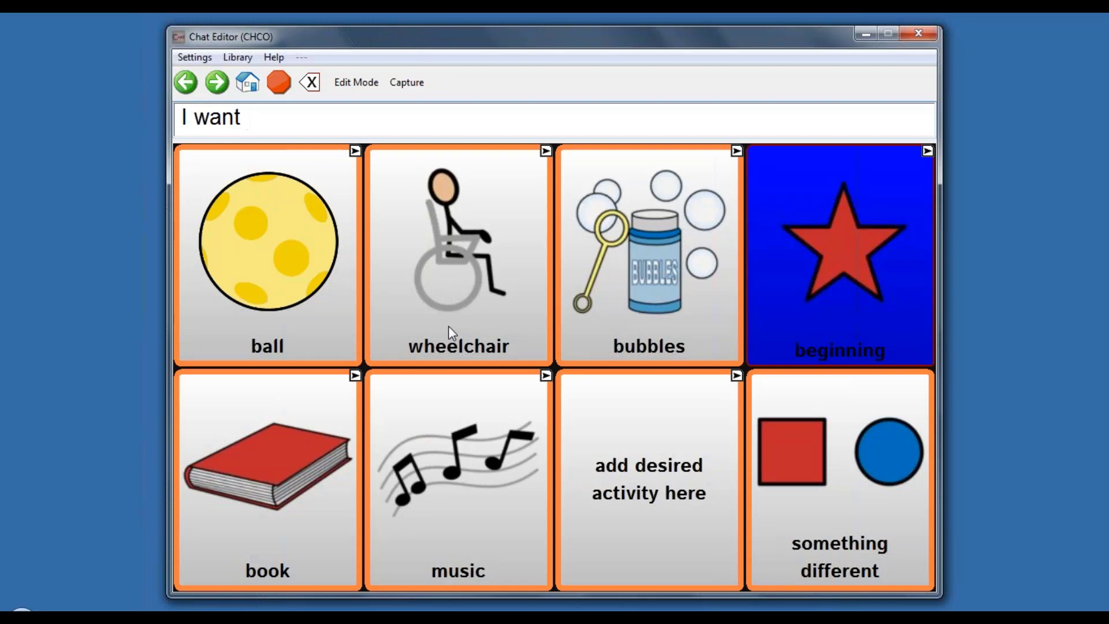
pyautogui.click(654, 282)
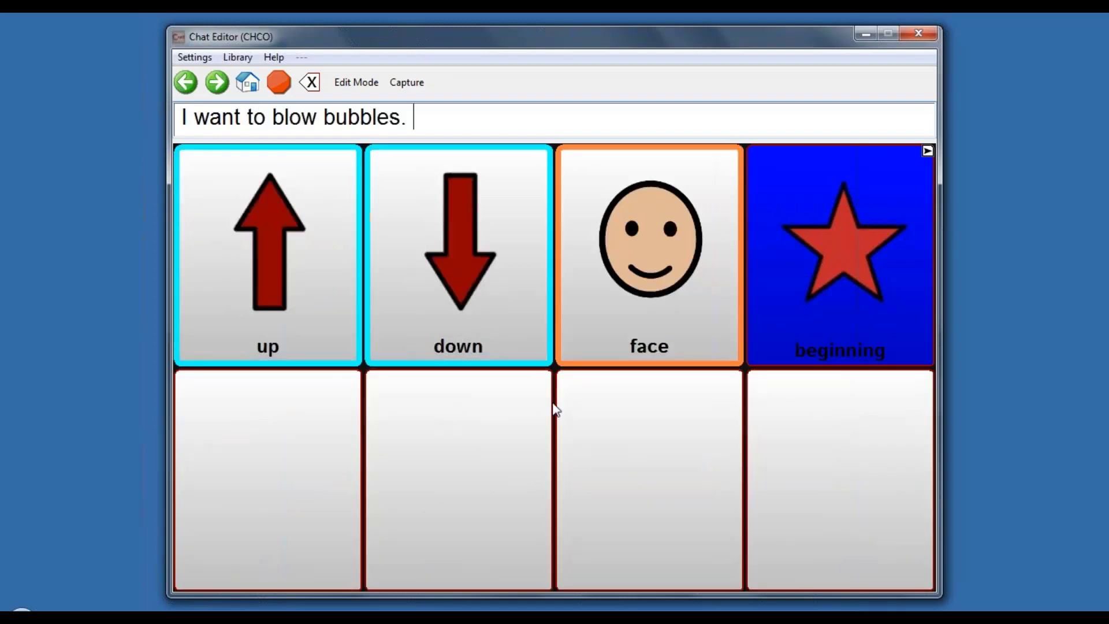
pyautogui.click(671, 326)
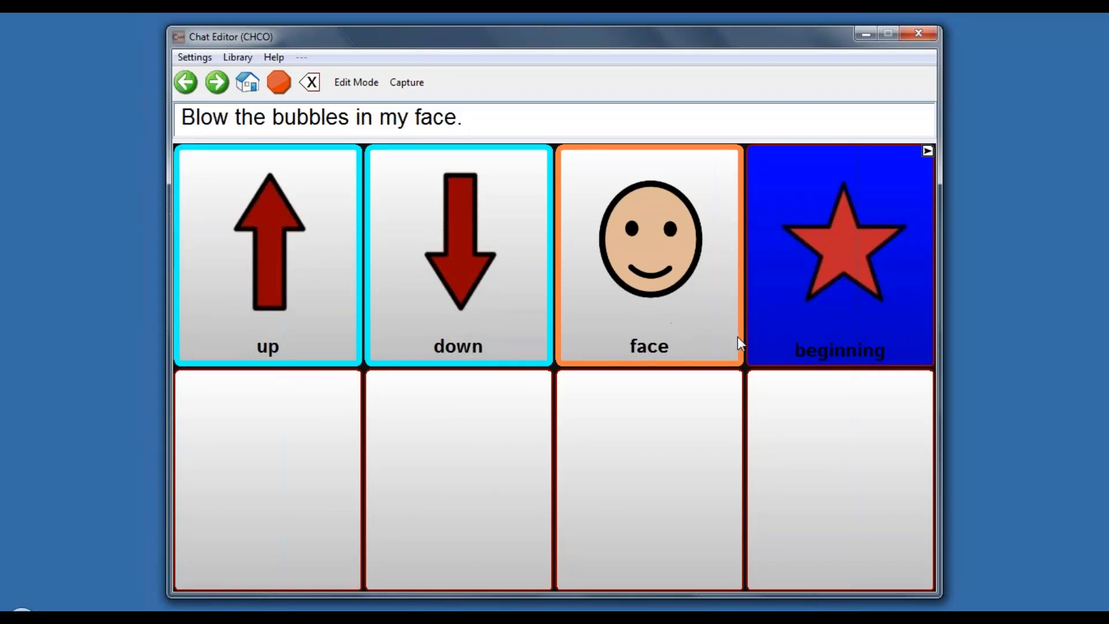
pyautogui.click(781, 324)
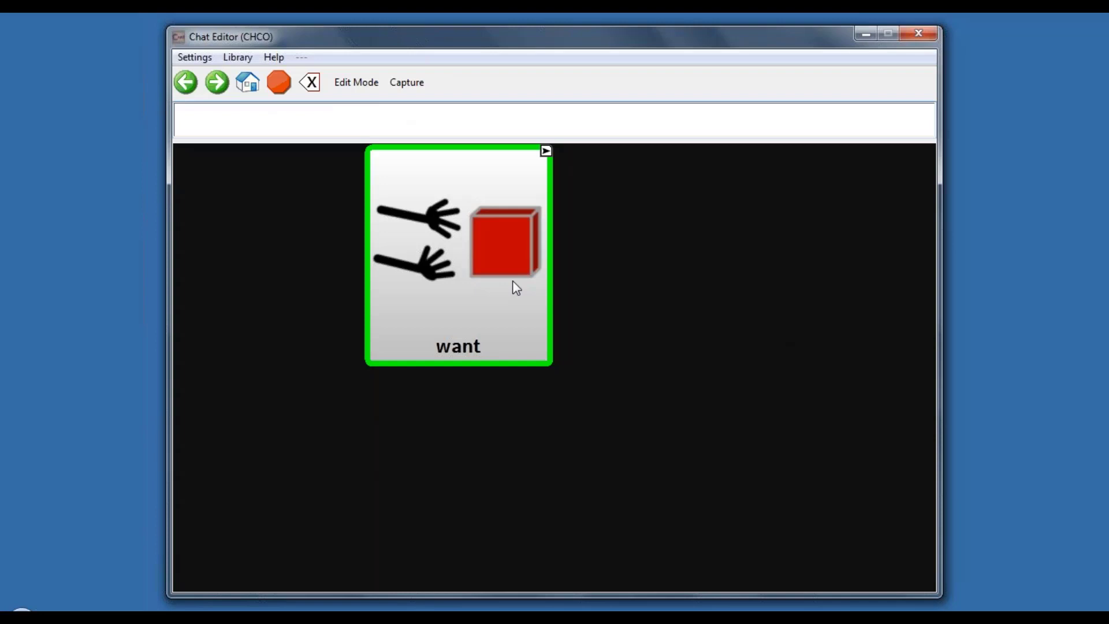
# Step: Unhide the "talk" button on the main page and return to normal use
pyautogui.click(366, 92)
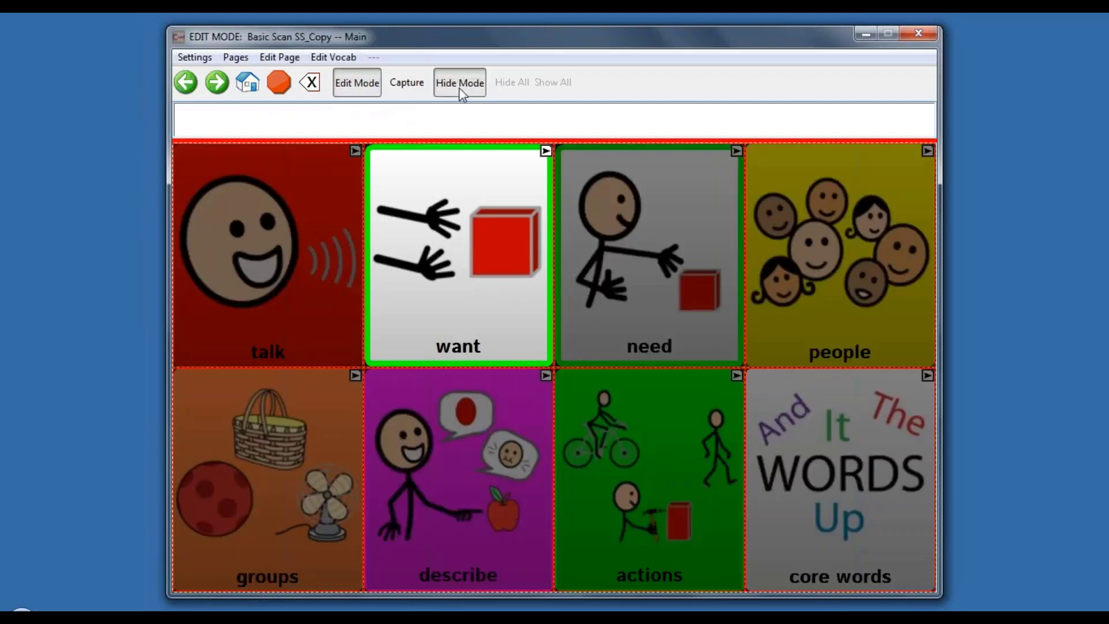
pyautogui.click(460, 86)
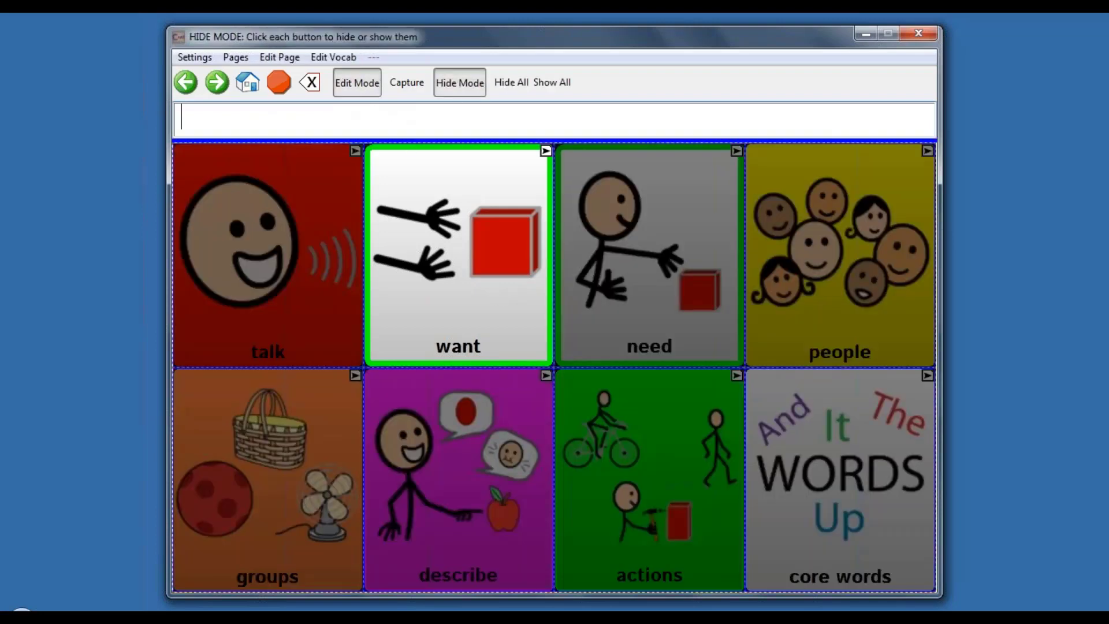
pyautogui.click(311, 238)
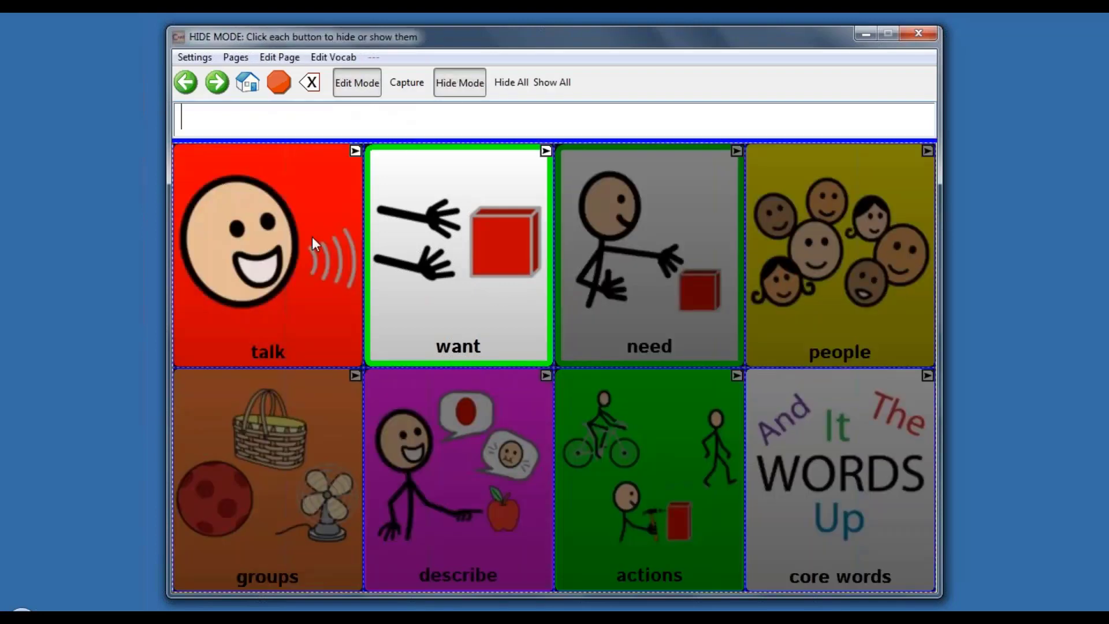
pyautogui.click(459, 92)
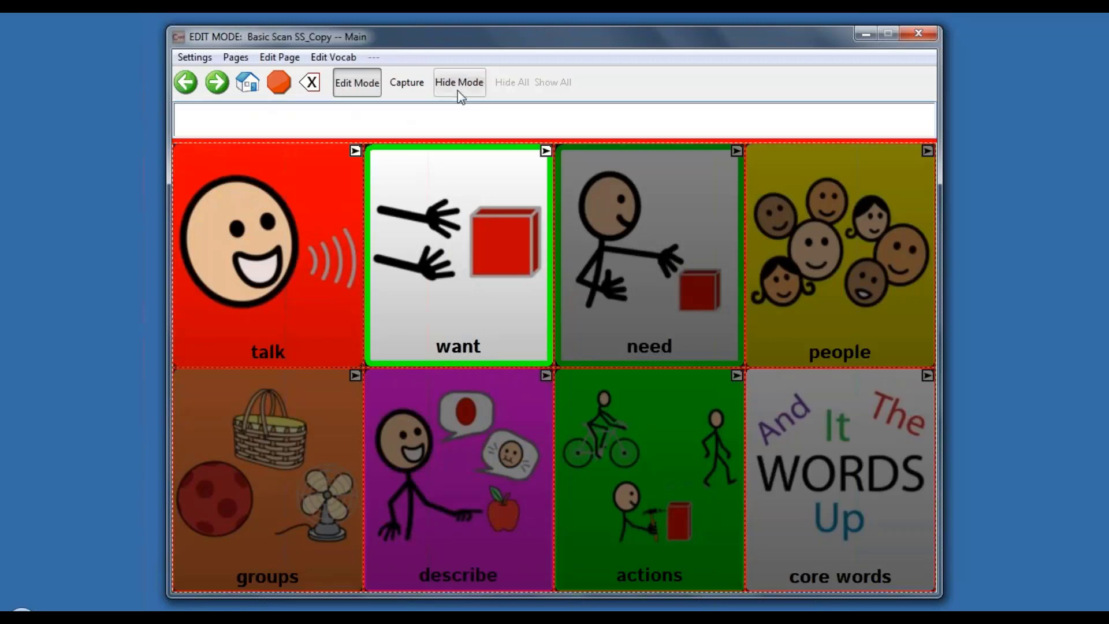
pyautogui.click(375, 92)
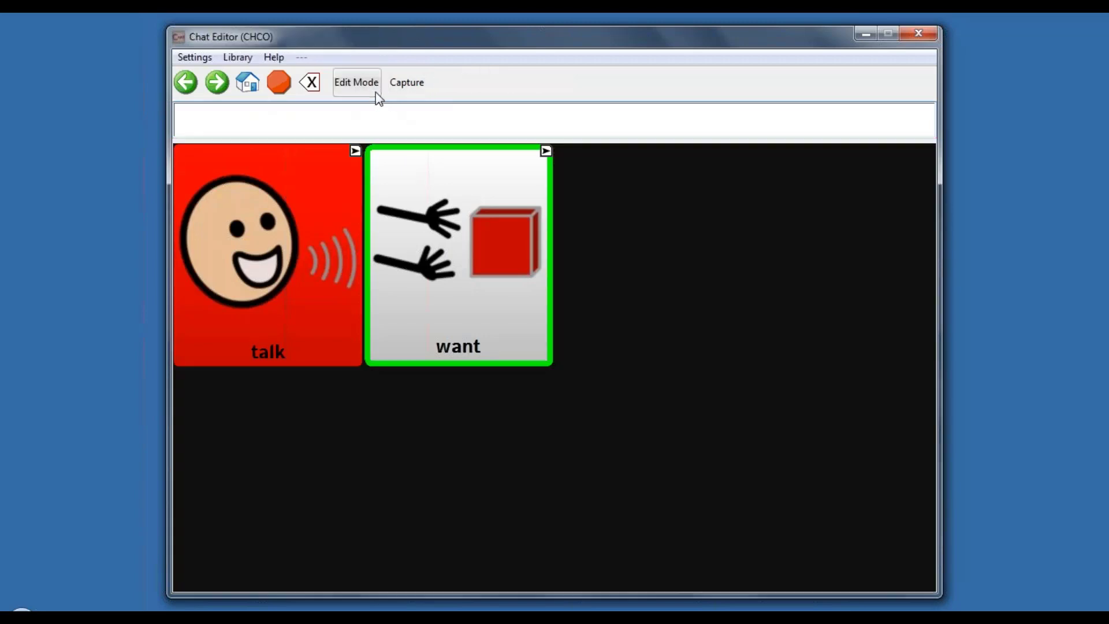
# Step: Start a conversation with "talk", choose the "about me" topic, and speak the "my family" message
pyautogui.click(299, 300)
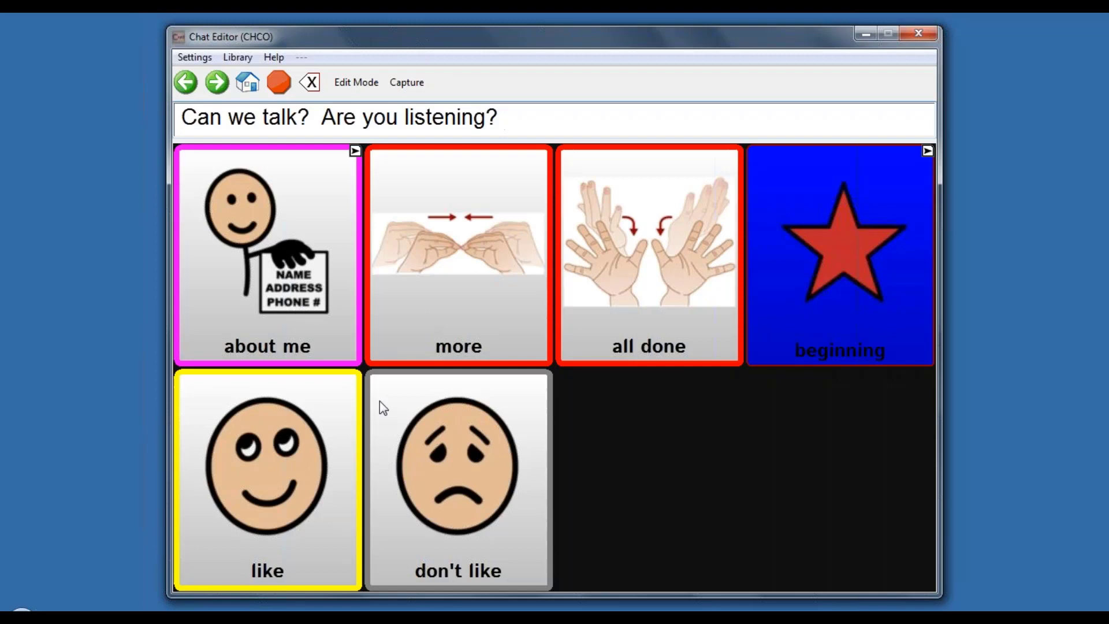
pyautogui.click(297, 288)
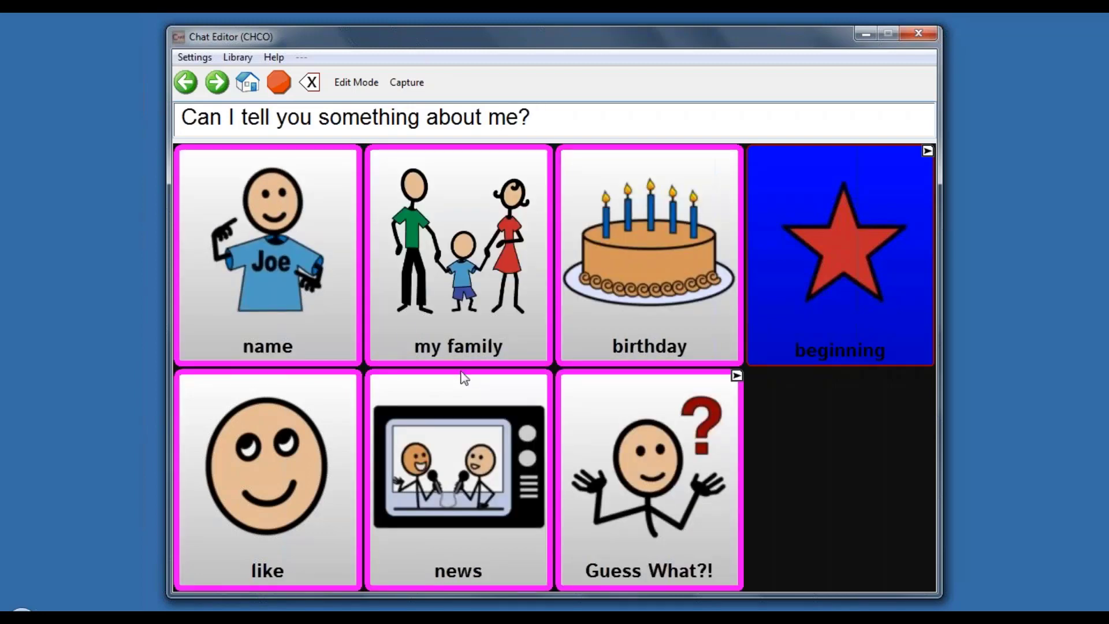
pyautogui.click(477, 335)
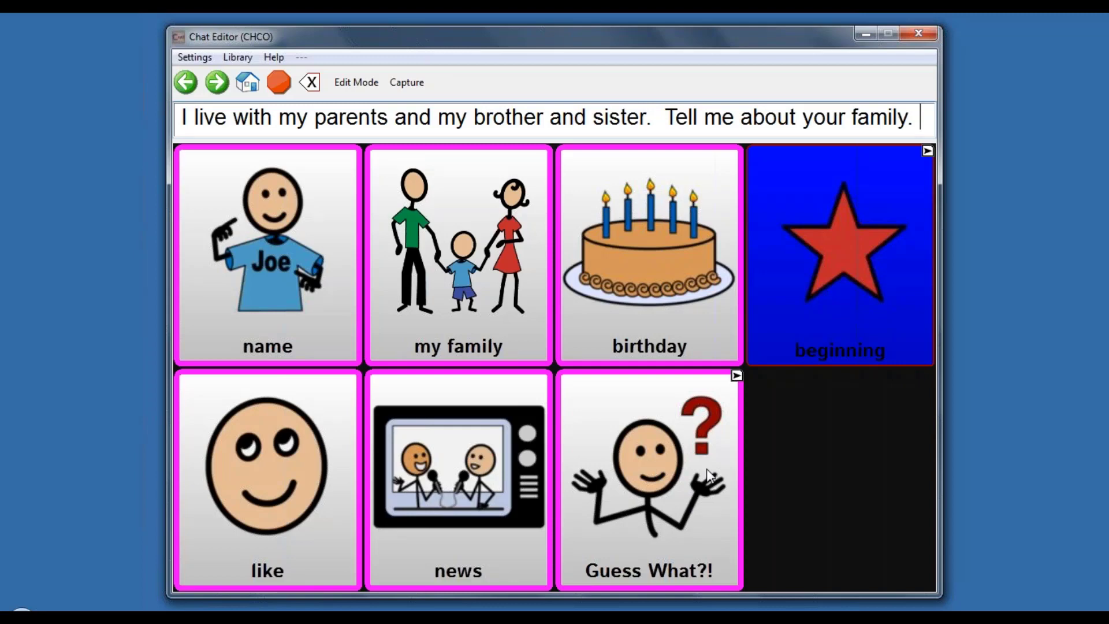
# Step: Play the "Guess What?!" message sequence through fun, clue, once a year and birthday
pyautogui.click(631, 488)
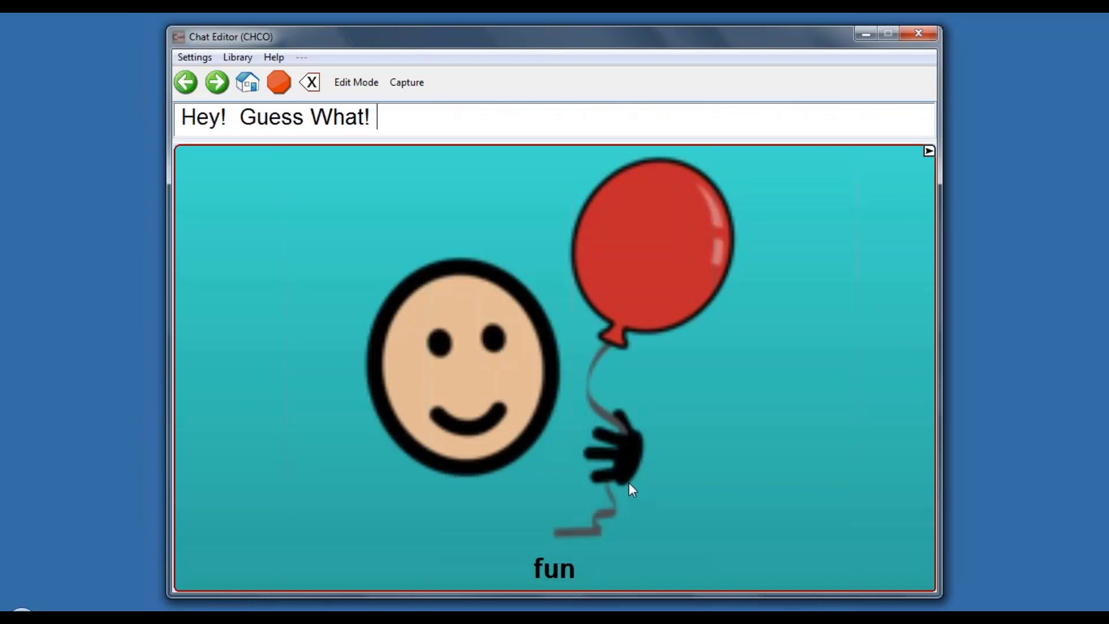
pyautogui.click(629, 484)
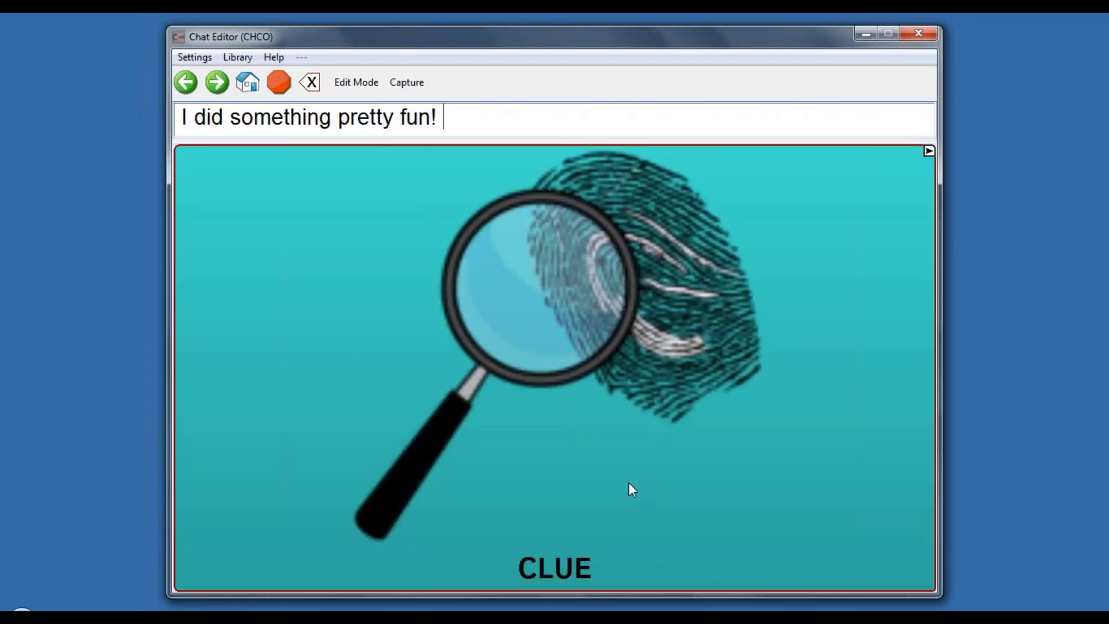
pyautogui.click(629, 484)
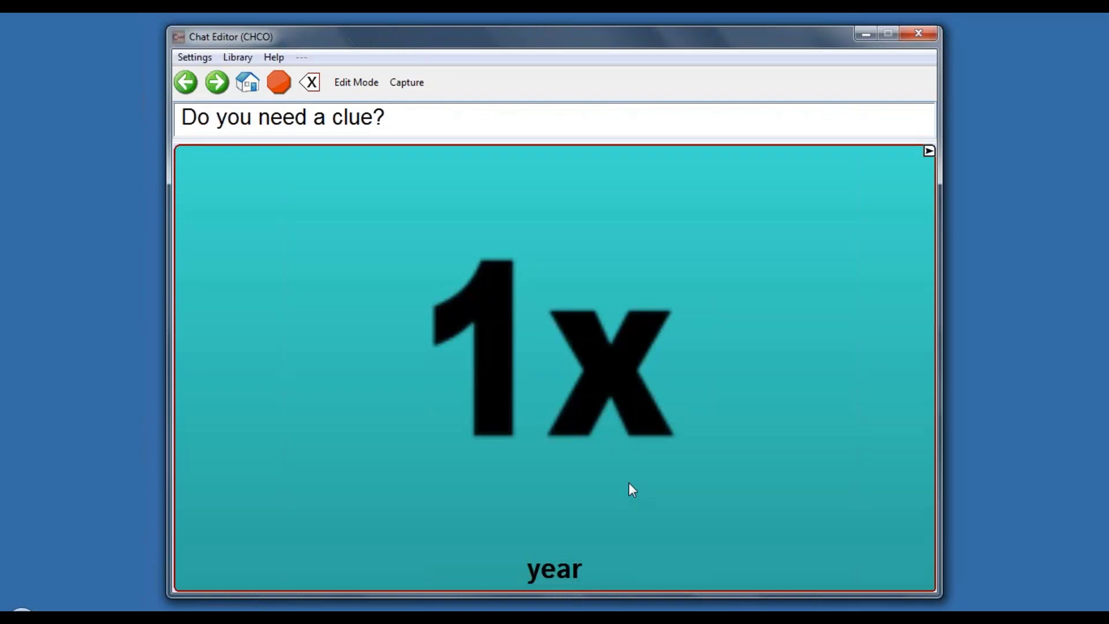
pyautogui.click(628, 484)
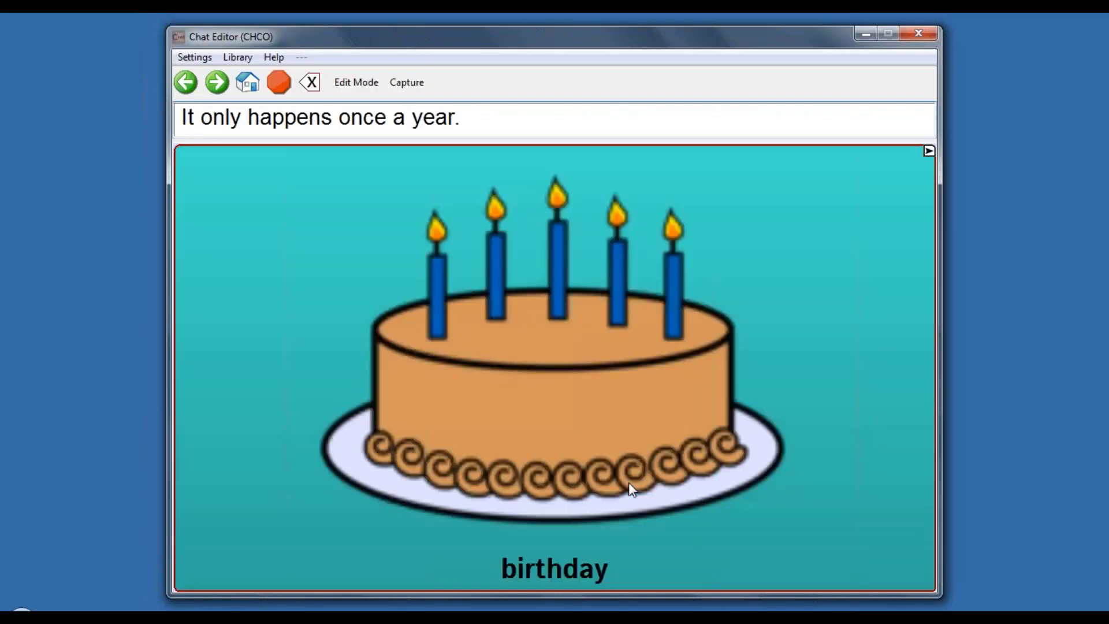
pyautogui.click(629, 483)
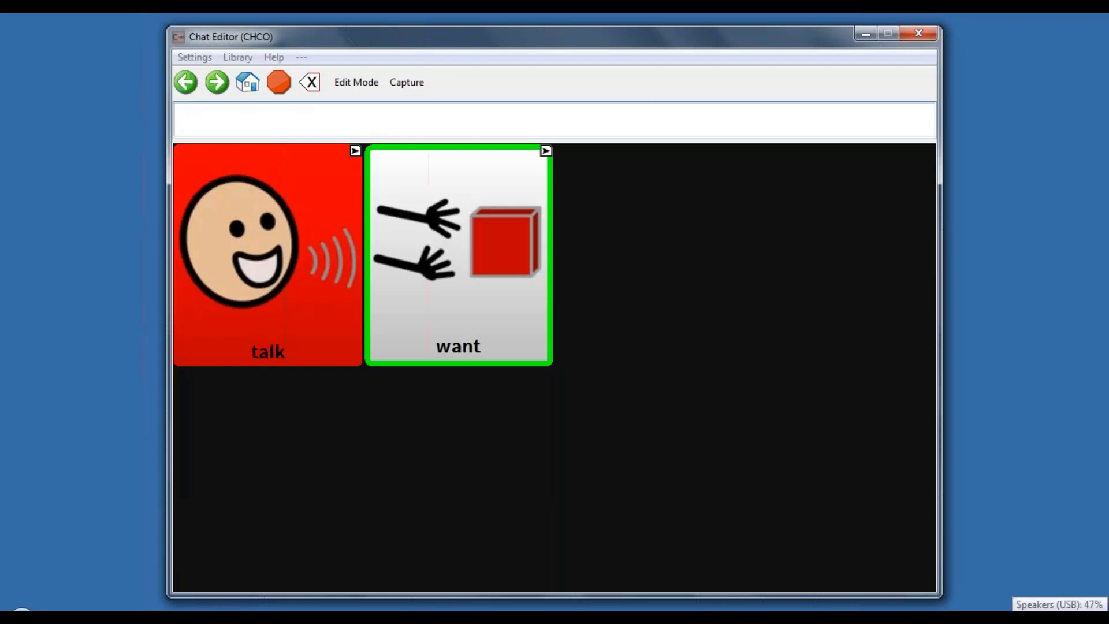
# Step: Raise the computer's speaker volume and close the volume control
pyautogui.click(1037, 606)
pyautogui.moveTo(1033, 459)
pyautogui.mouseDown()
pyautogui.moveTo(1031, 428)
pyautogui.moveTo(1034, 443)
pyautogui.mouseUp()
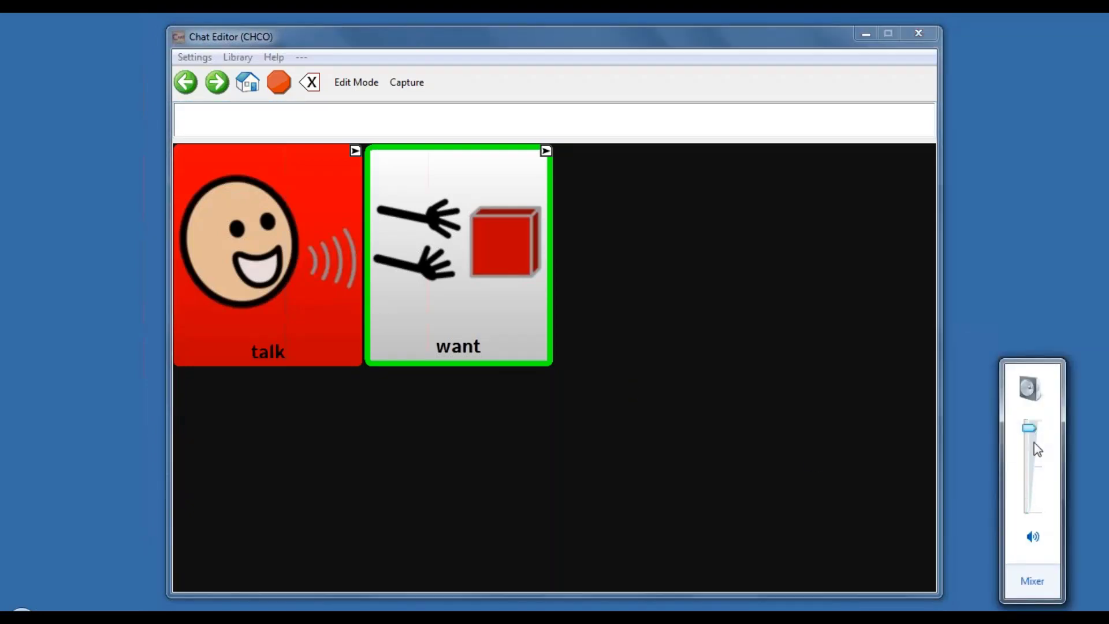
pyautogui.click(882, 524)
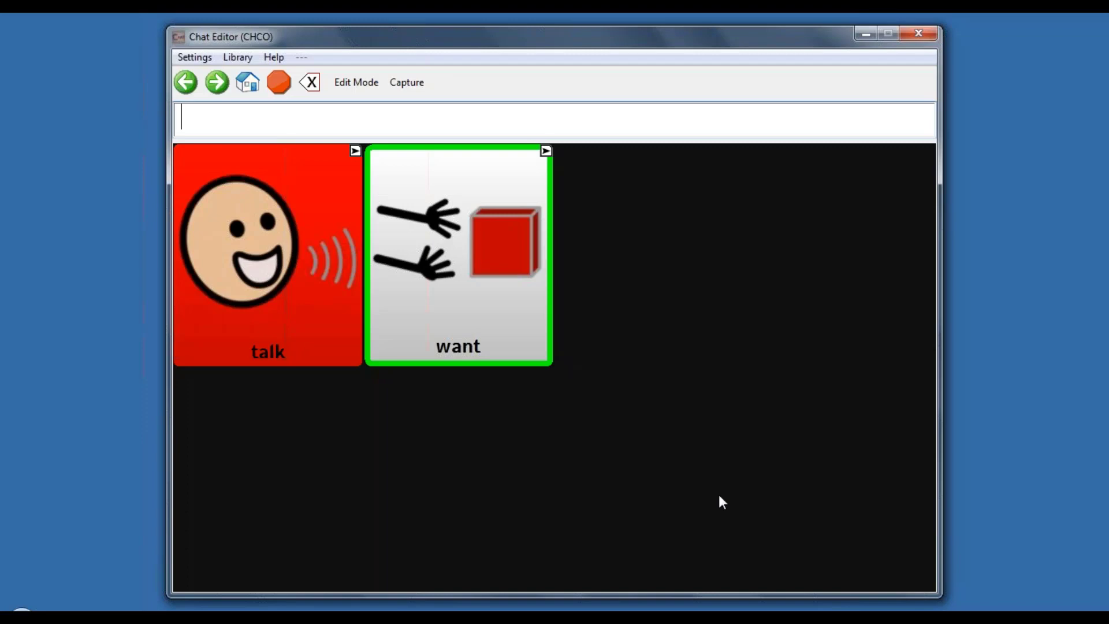
# Step: Unhide the need, people, groups, describe, actions and core words buttons on the main page, and return to normal use
pyautogui.click(353, 87)
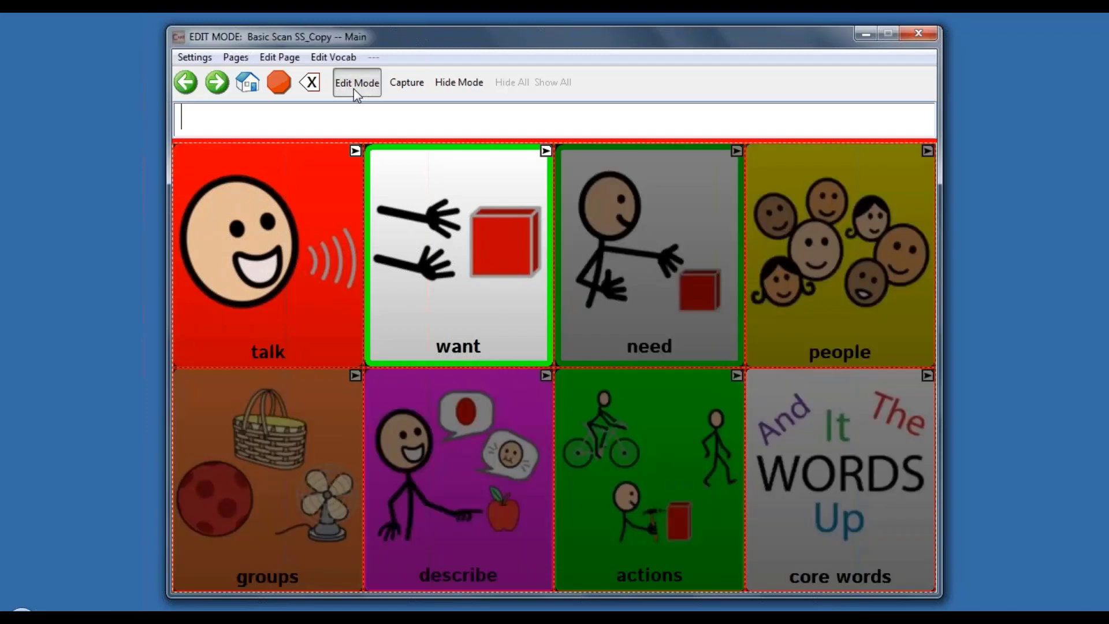
pyautogui.click(438, 88)
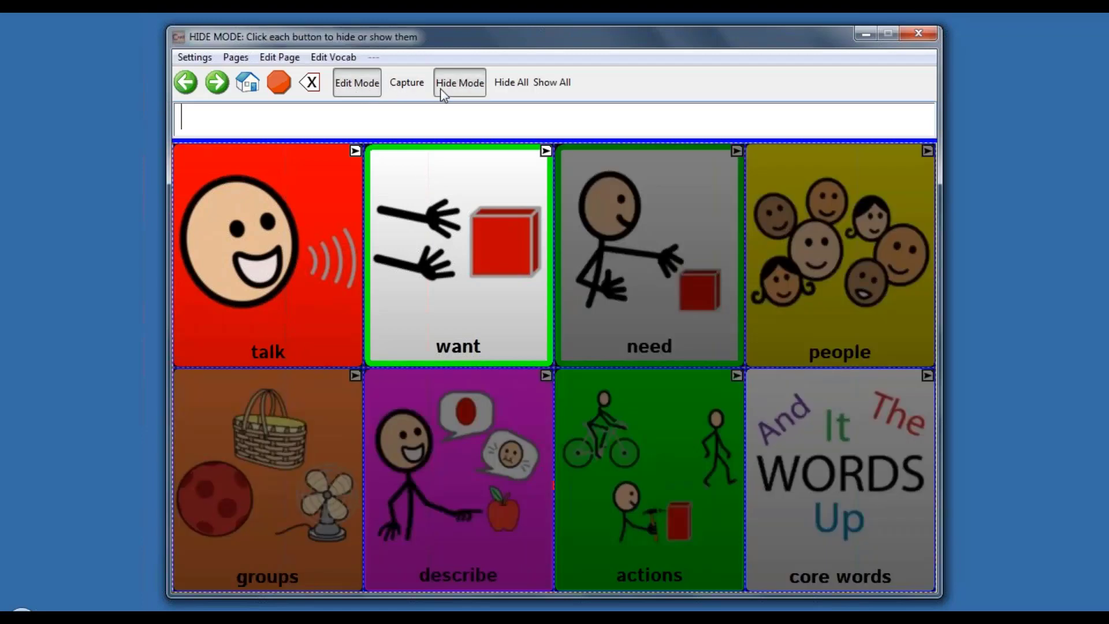
pyautogui.click(600, 233)
pyautogui.click(822, 268)
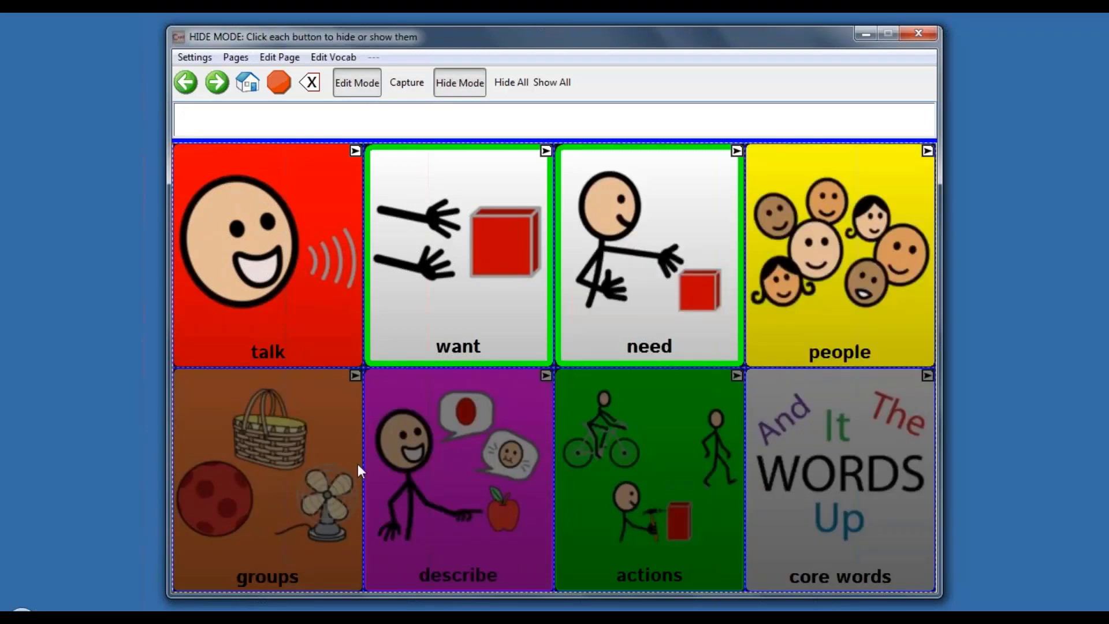
pyautogui.click(226, 549)
pyautogui.click(543, 525)
pyautogui.click(662, 526)
pyautogui.click(795, 530)
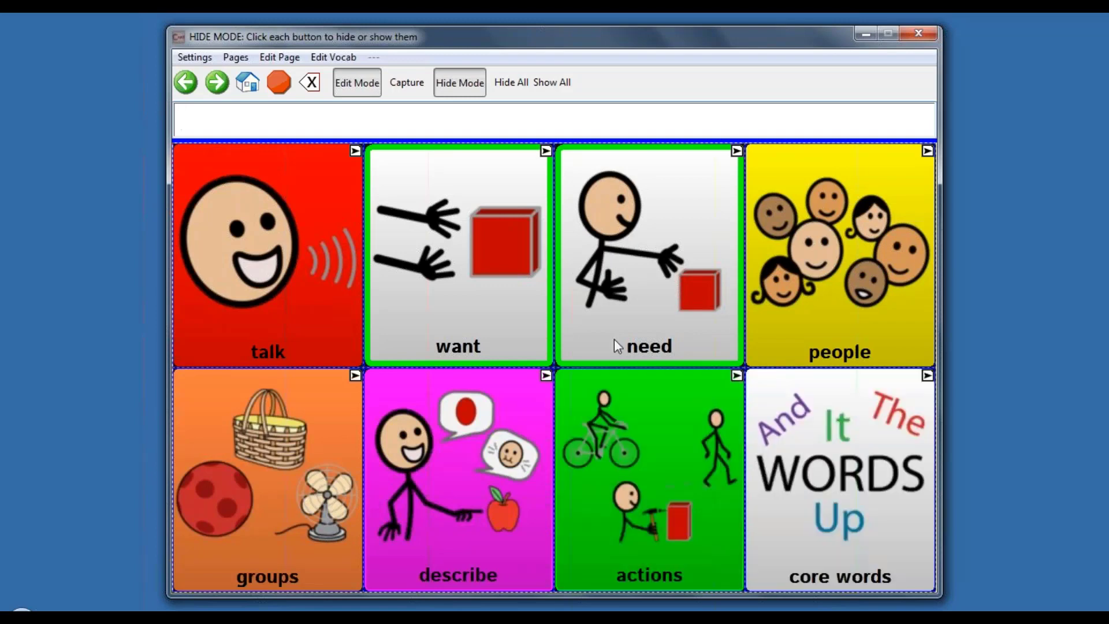
pyautogui.click(470, 88)
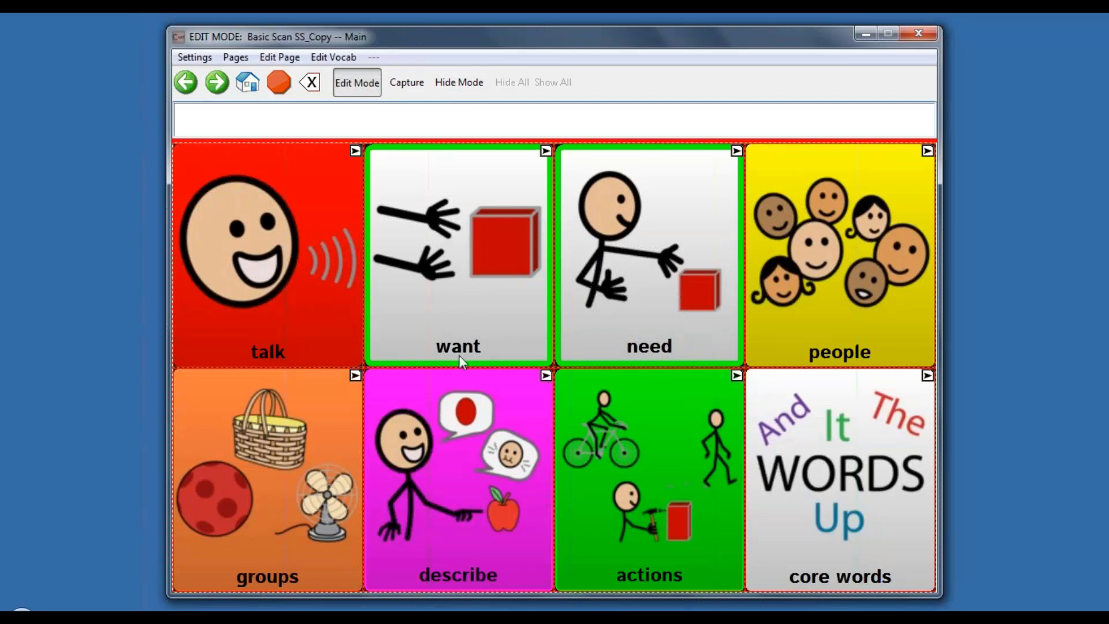
pyautogui.click(355, 84)
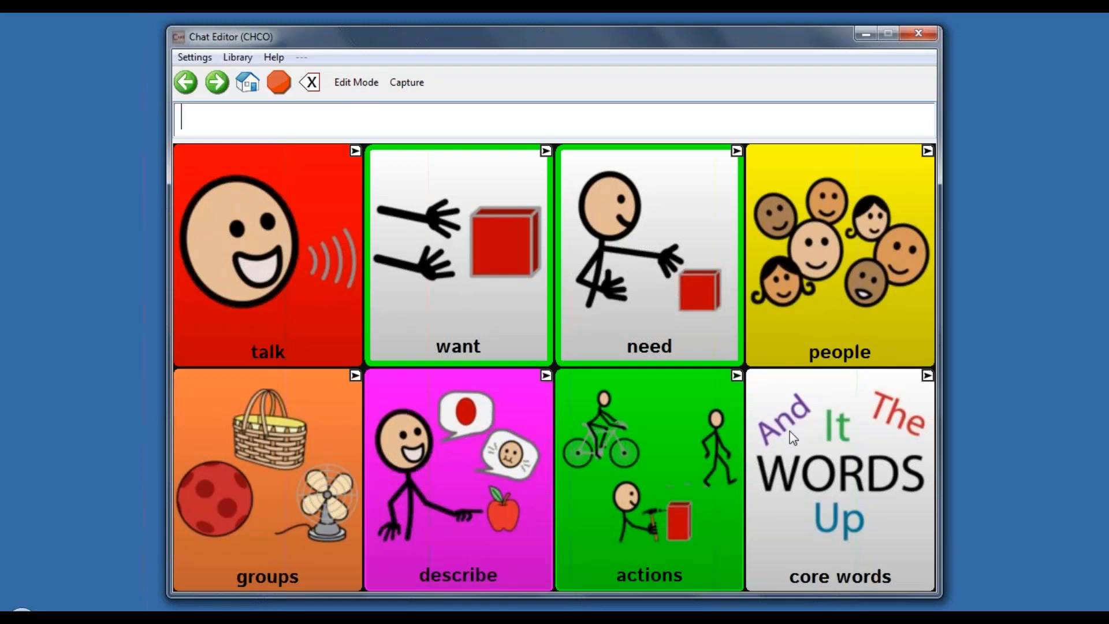
# Step: Review the "need" and "people" pages, returning to the main page after each
pyautogui.click(704, 243)
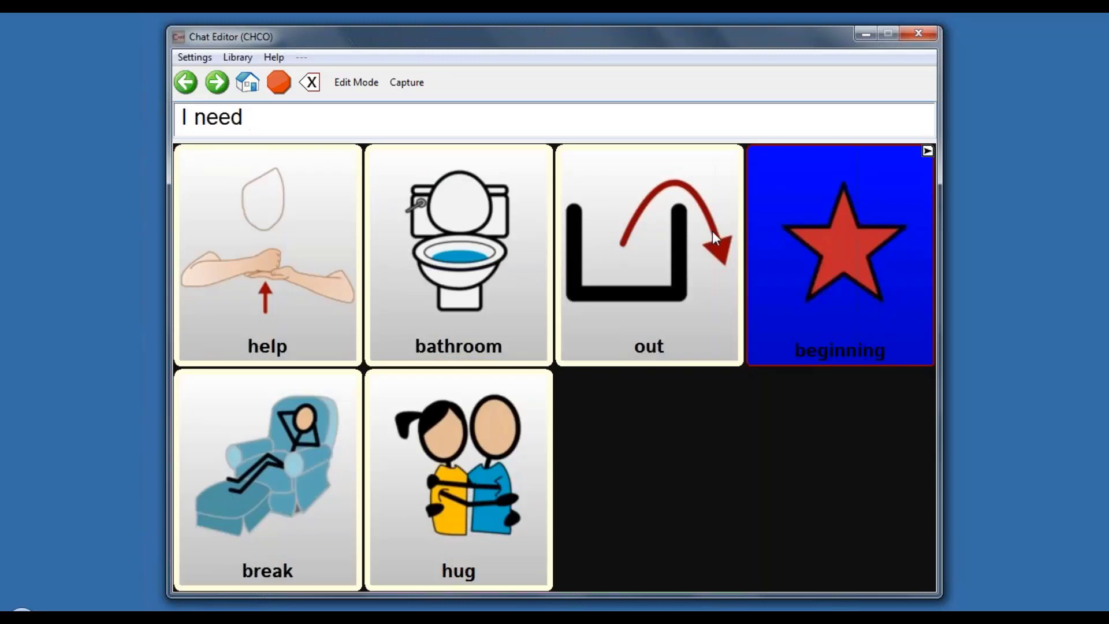
pyautogui.click(808, 267)
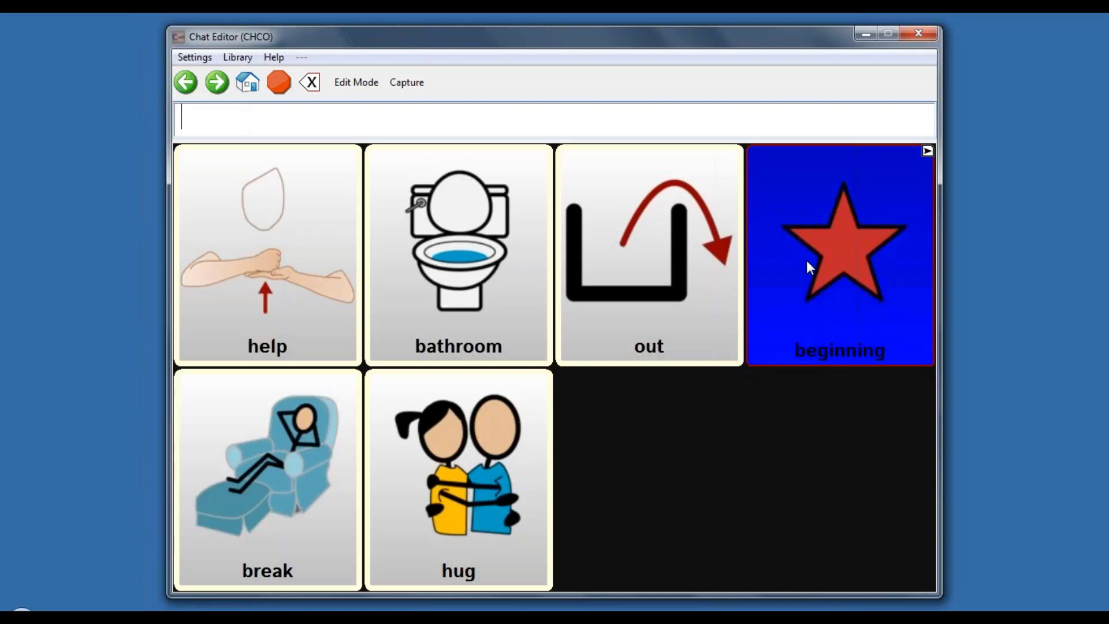
pyautogui.click(808, 265)
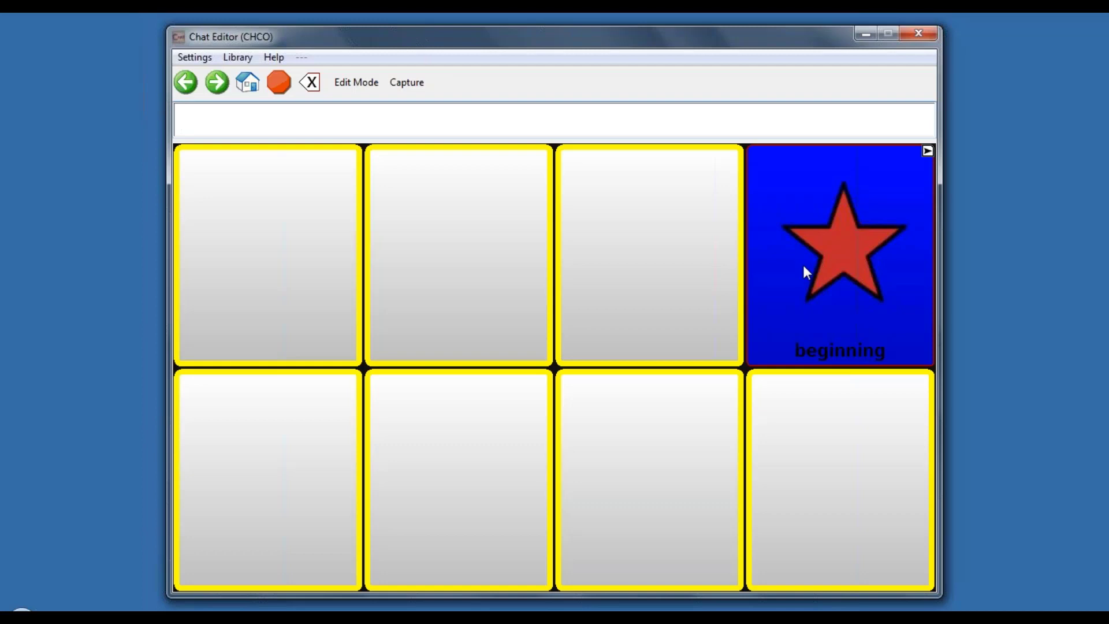
pyautogui.click(804, 271)
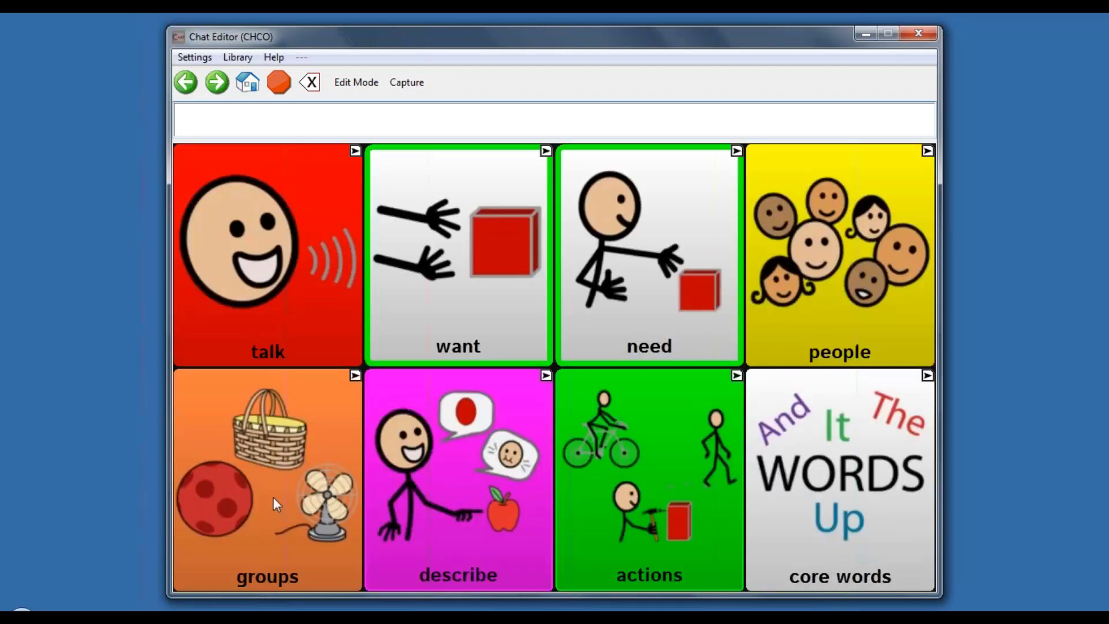
# Step: Examine the "groups" page and its "animal" category, and return to the main page
pyautogui.click(273, 497)
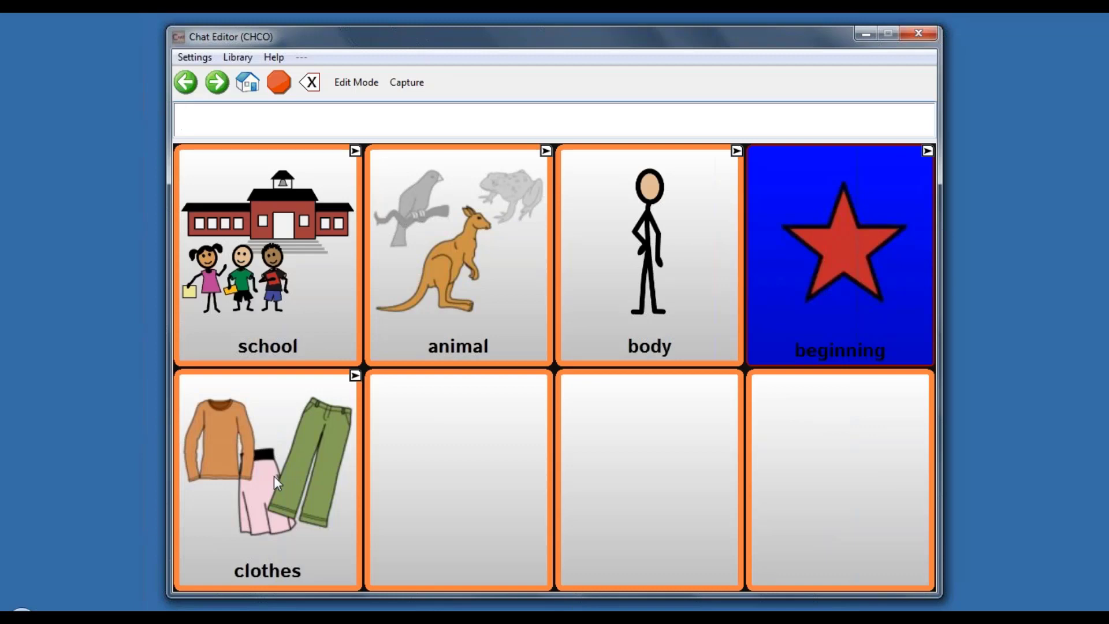
pyautogui.click(444, 317)
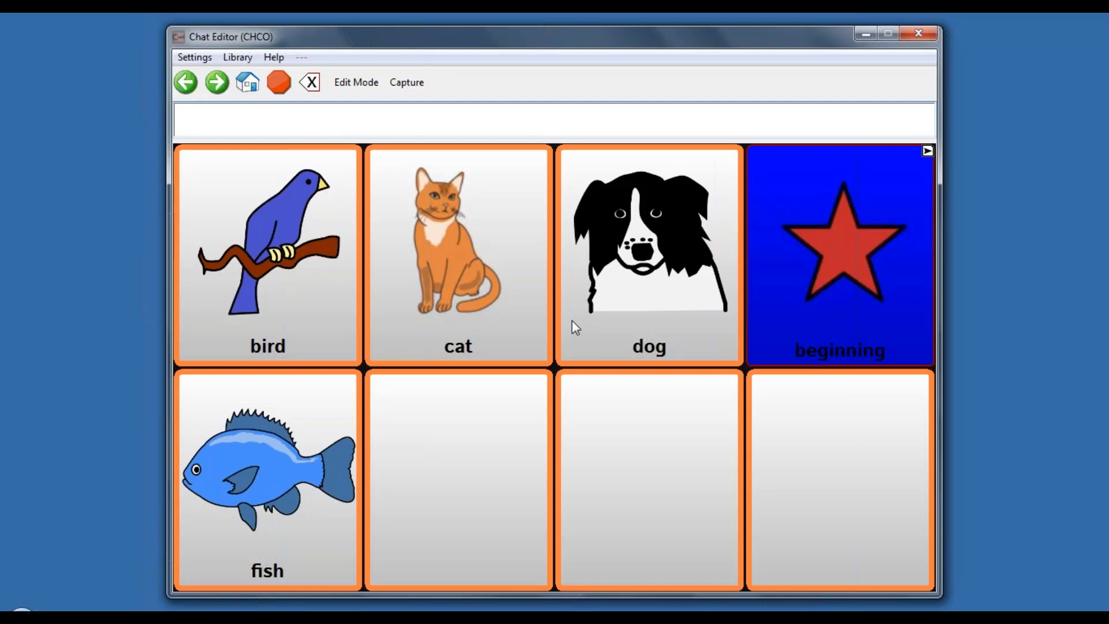
pyautogui.click(798, 299)
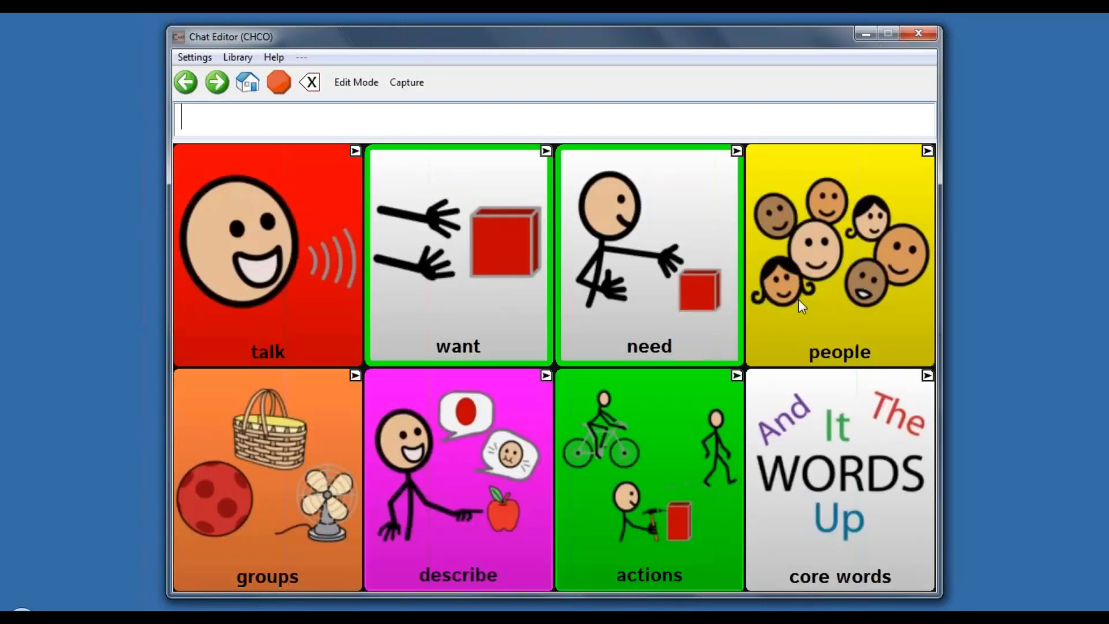
# Step: View the "describe" page, return to the main page, and open the "actions" page
pyautogui.click(466, 501)
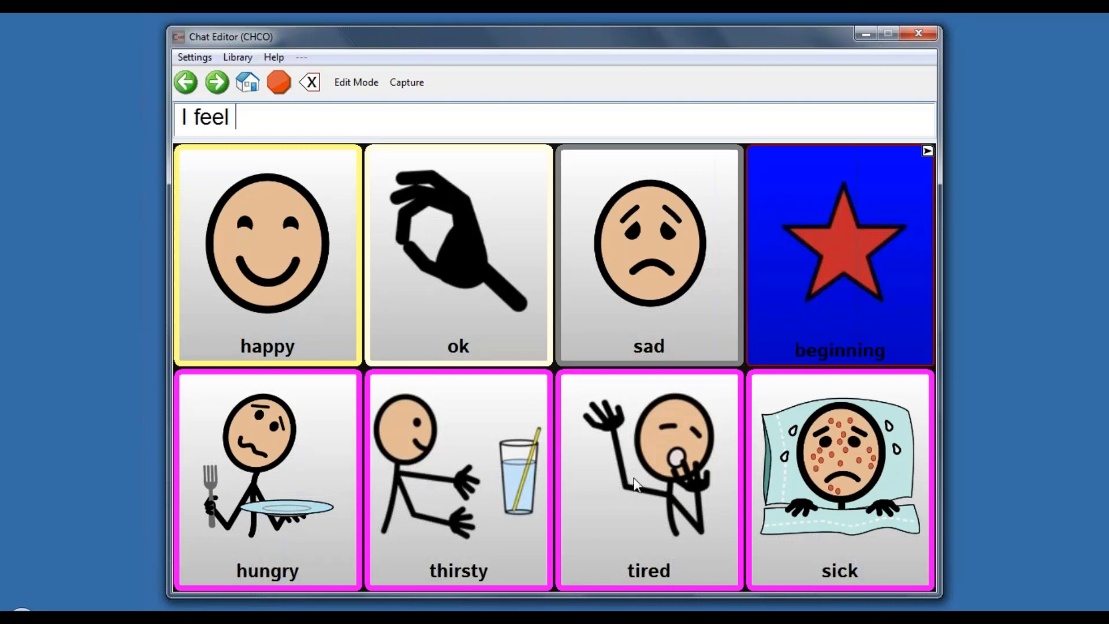
pyautogui.click(774, 312)
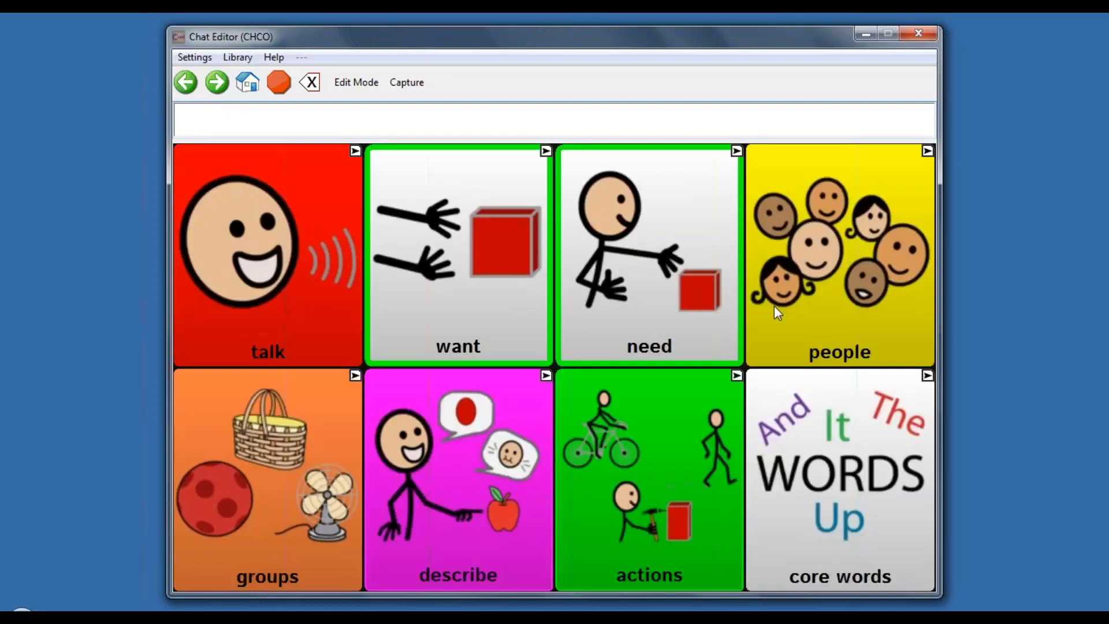
pyautogui.click(628, 518)
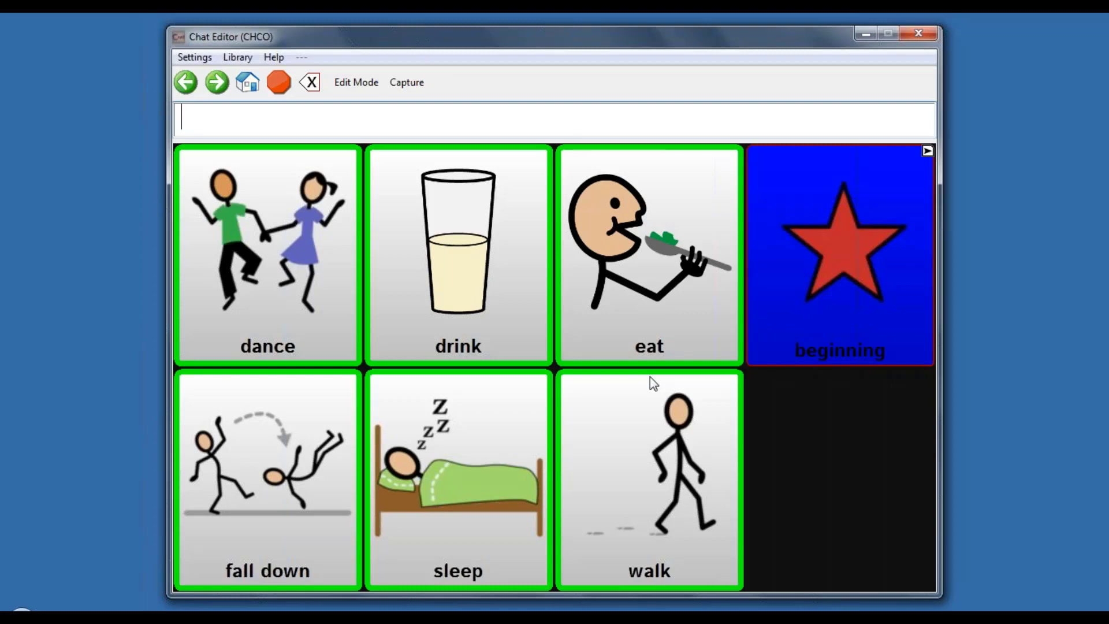
# Step: Leave the "actions" page, review the "core words" page, and return to the main page
pyautogui.click(843, 293)
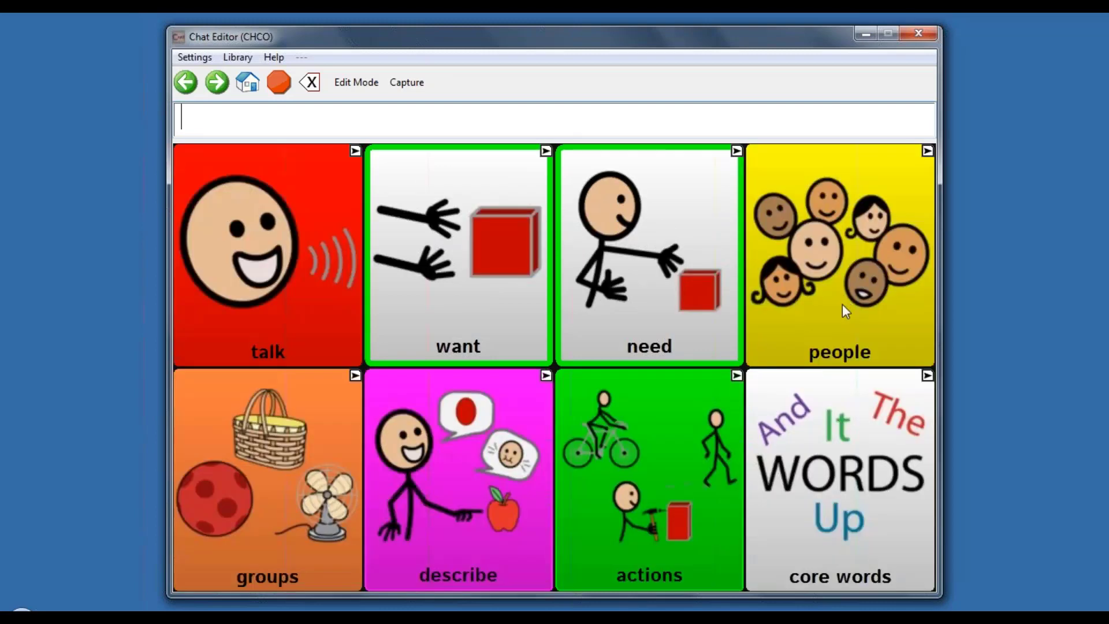
pyautogui.click(841, 439)
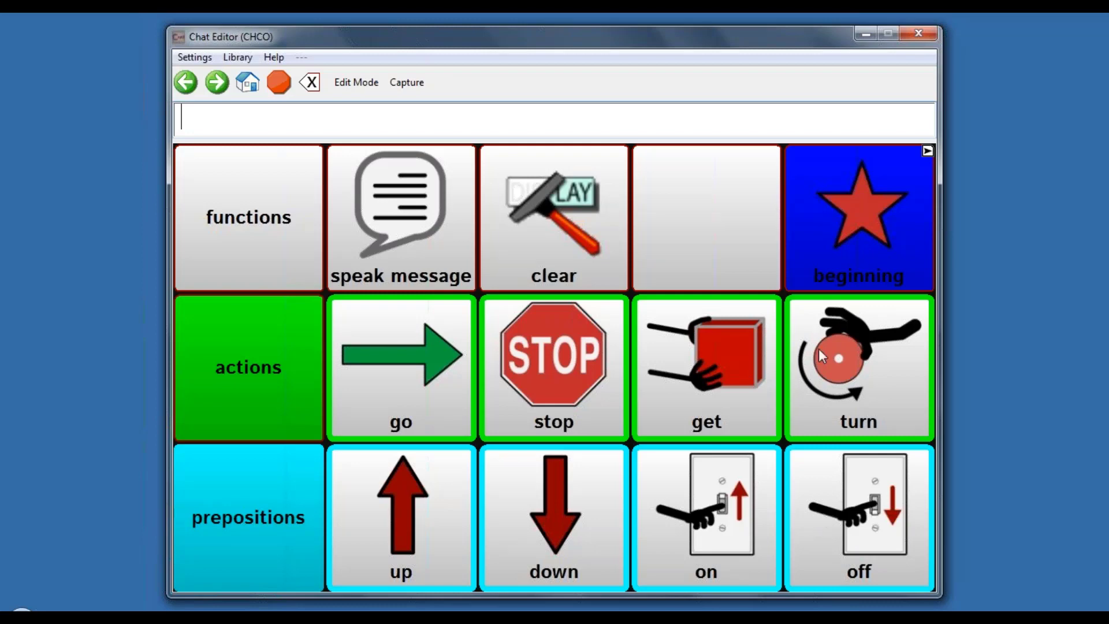
pyautogui.click(822, 269)
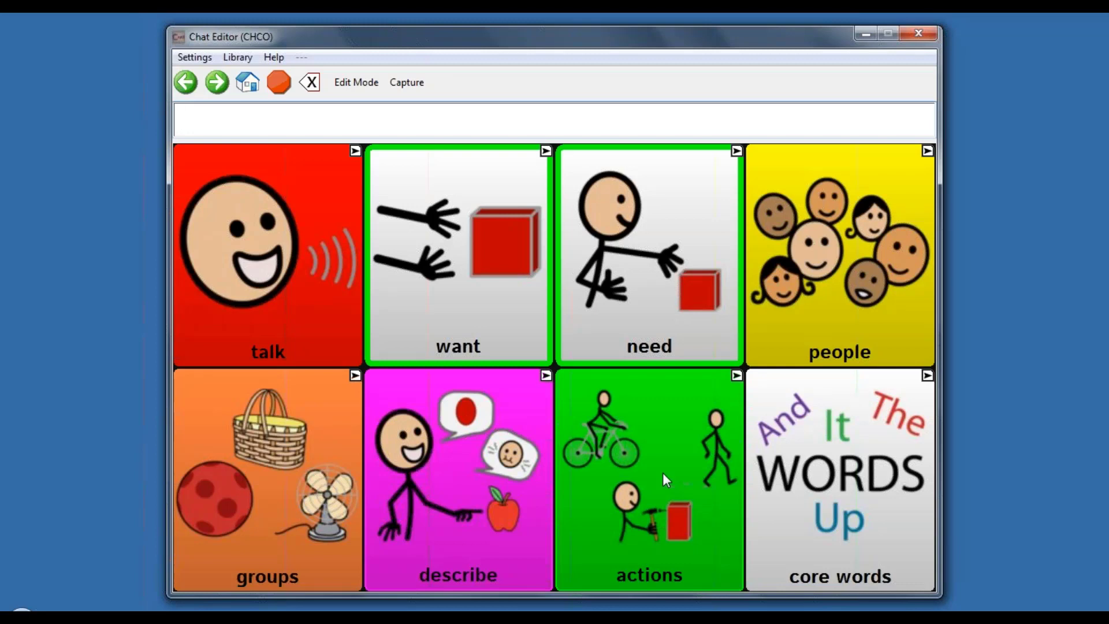
# Step: Revisit the "core words" page and view the "talk" page, returning to the main page after each
pyautogui.click(769, 478)
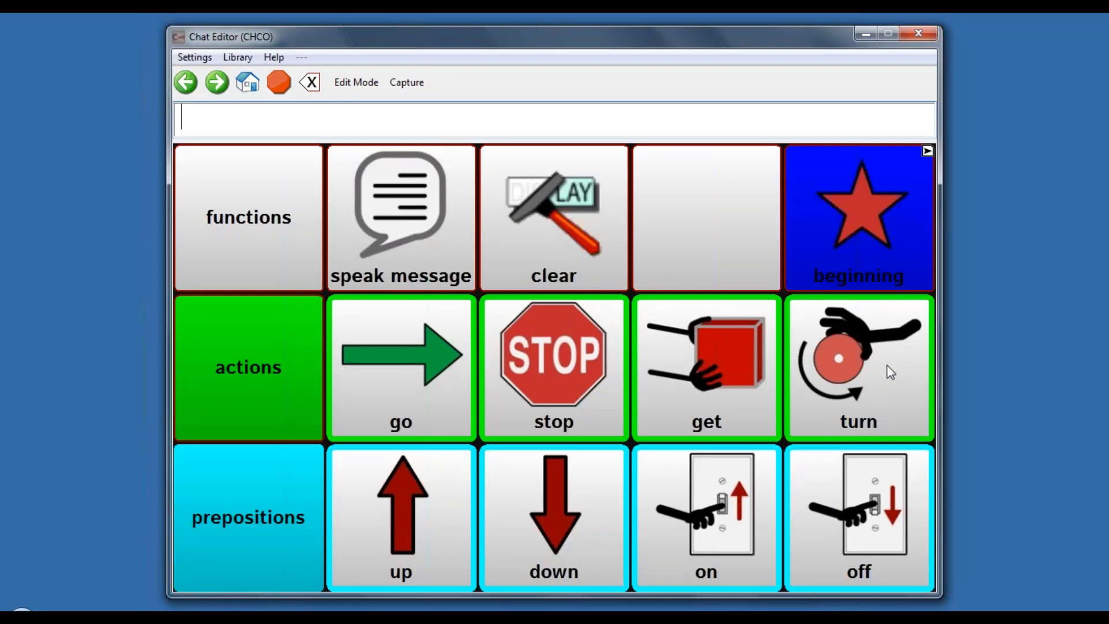
pyautogui.click(857, 247)
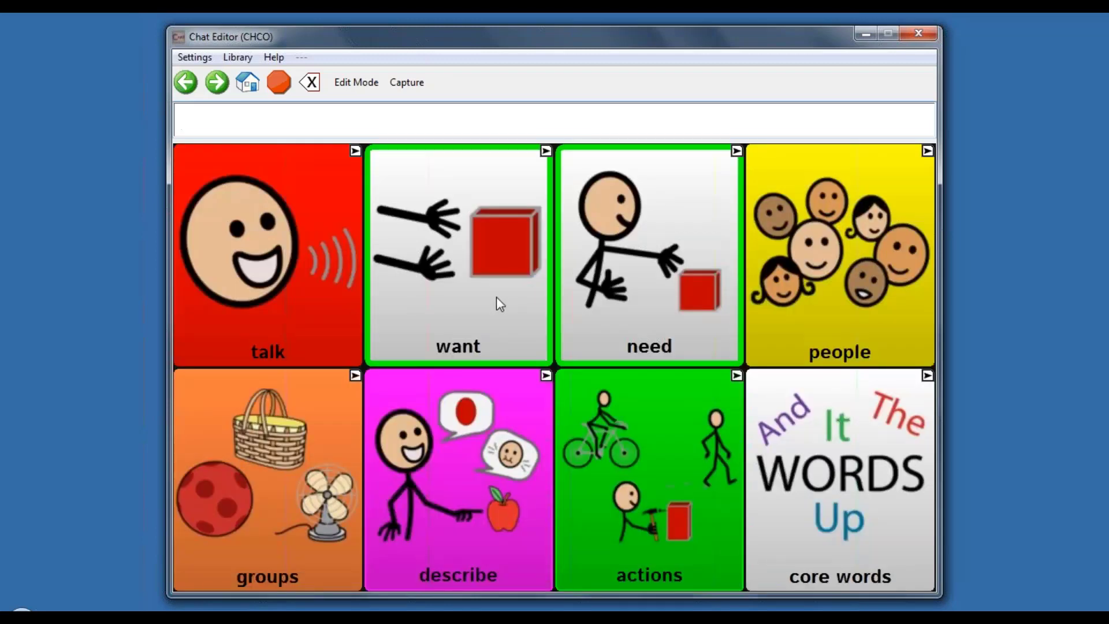
pyautogui.click(258, 296)
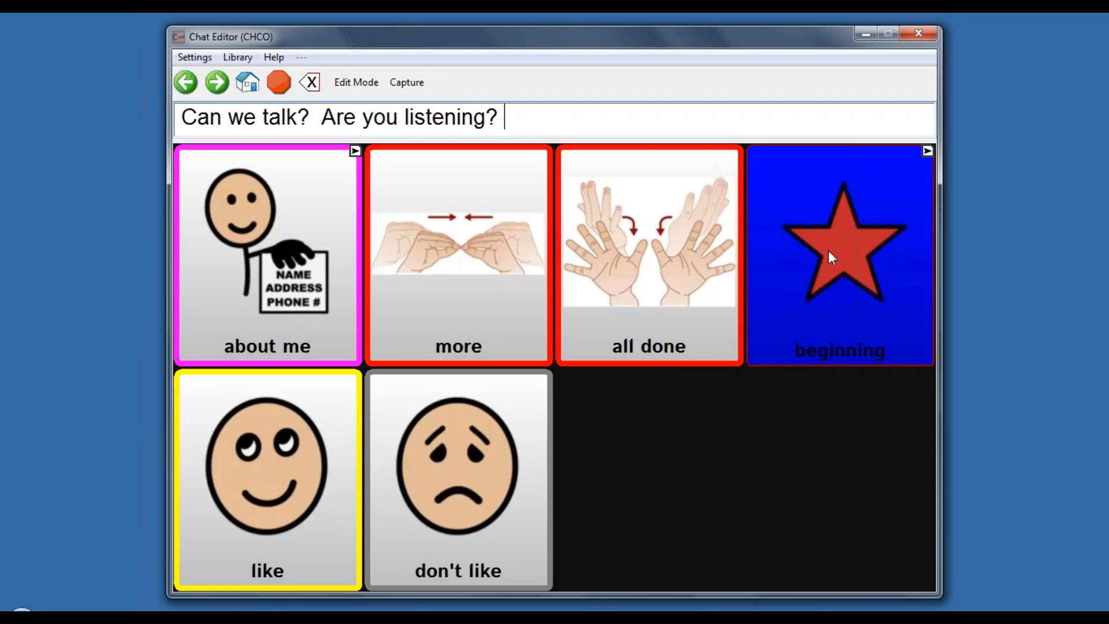
pyautogui.click(830, 297)
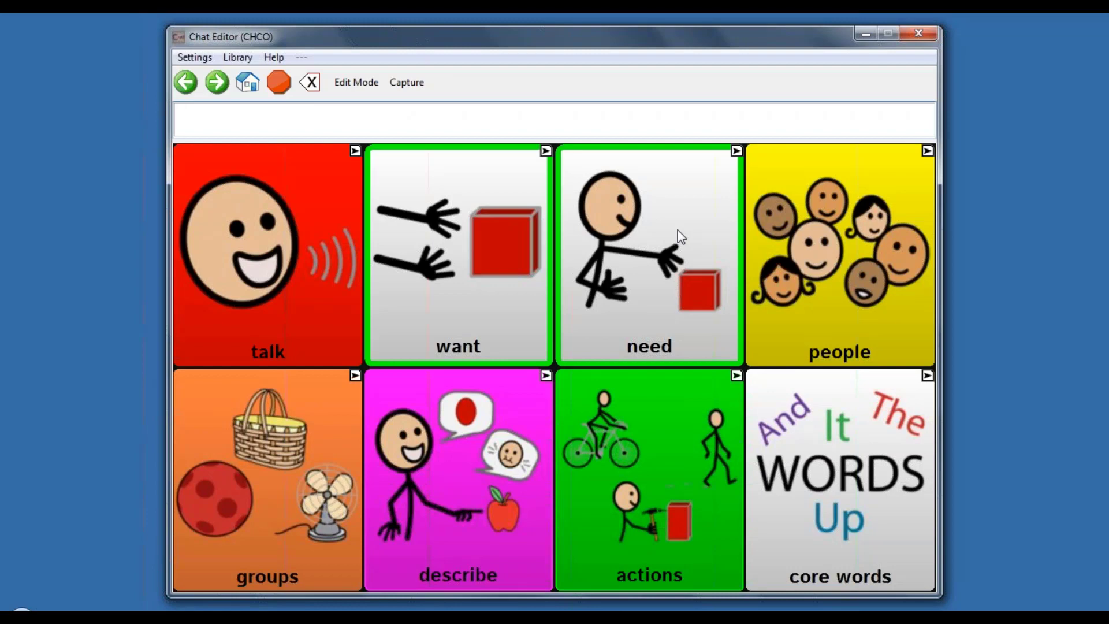
# Step: Open the "Intermediate Scan SS_Copy" vocabulary from My Resources in the library
pyautogui.click(231, 63)
pyautogui.doubleClick(341, 253)
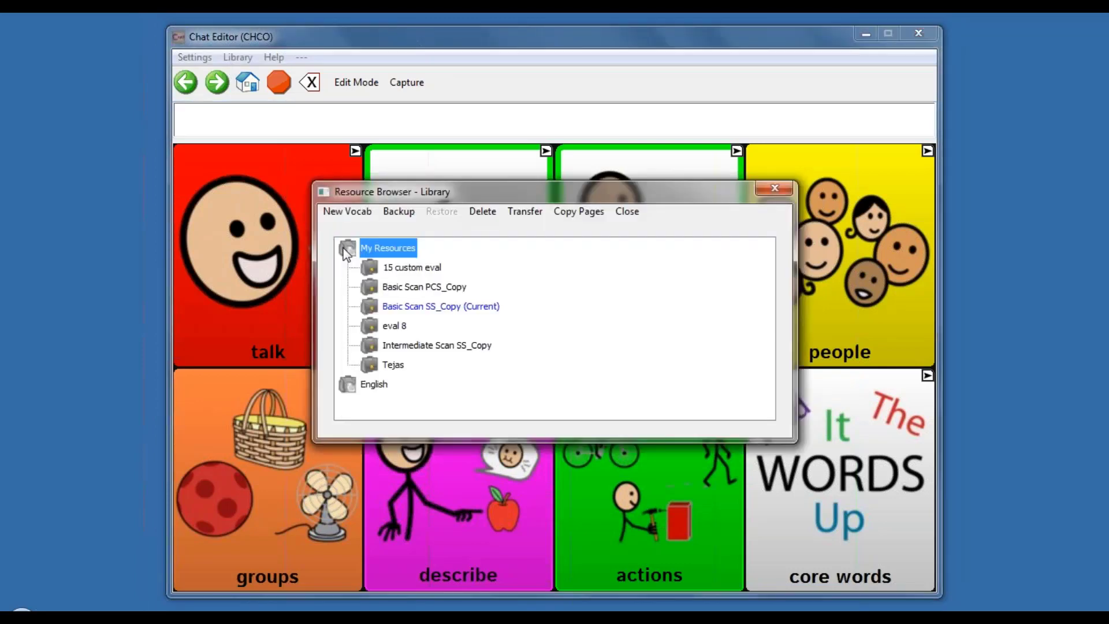
pyautogui.rightClick(411, 349)
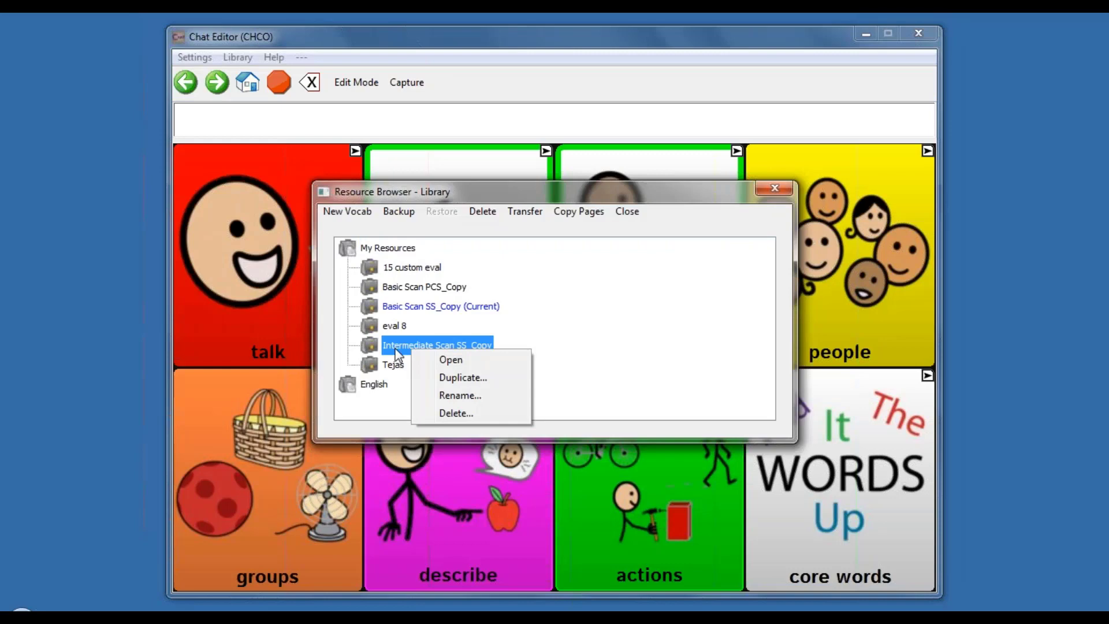
pyautogui.click(448, 363)
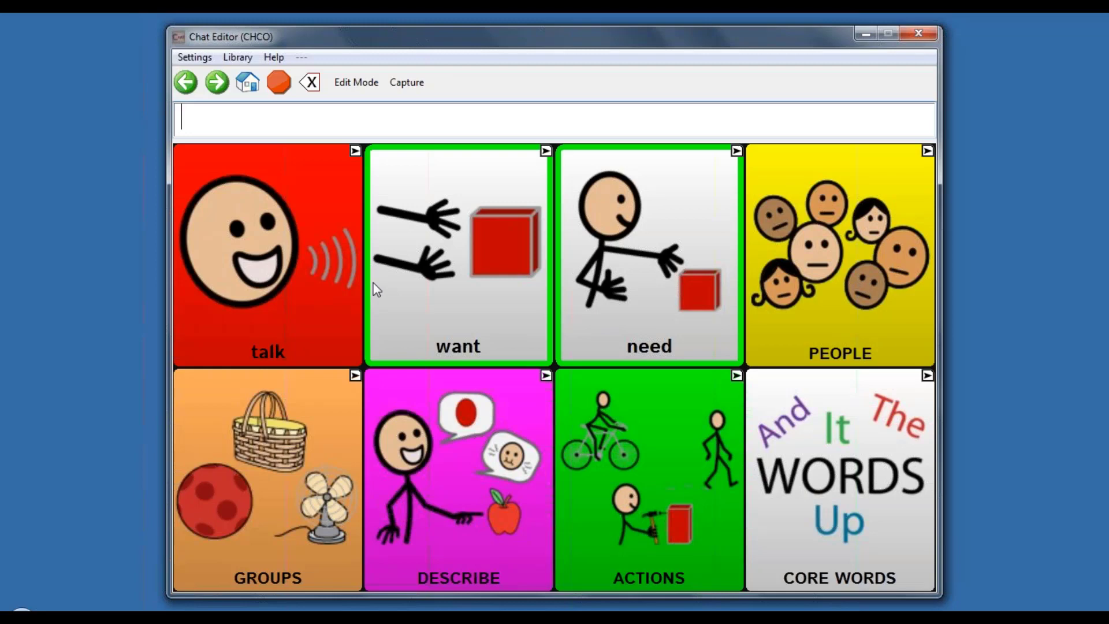
# Step: From the talk page's greetings, speak "Hi there! How are you?" and answer "I'm good thanks."
pyautogui.click(298, 291)
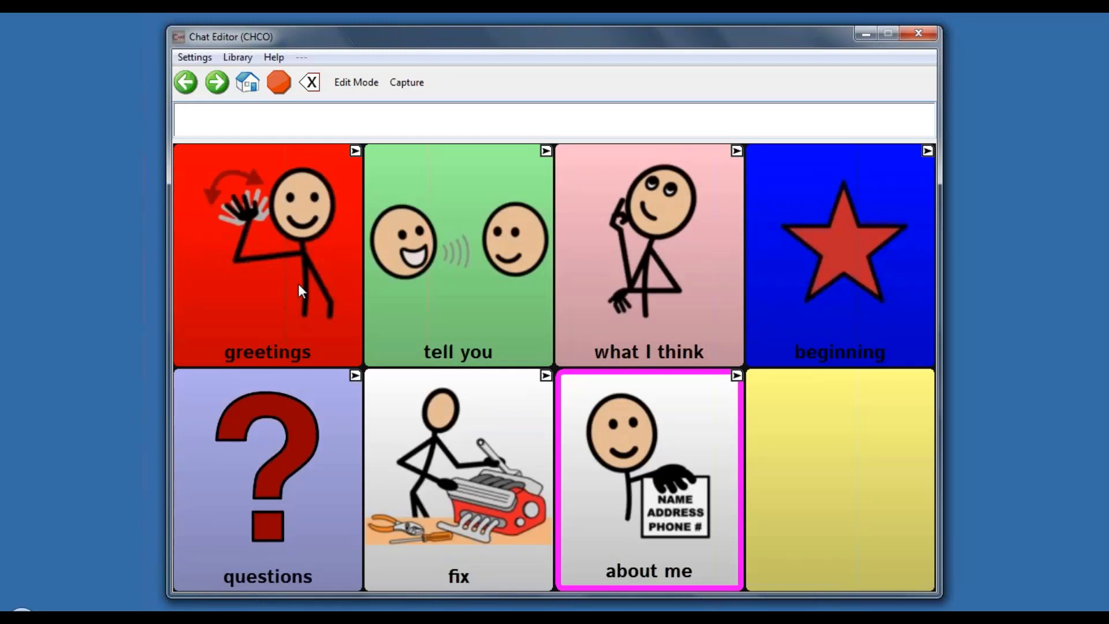
pyautogui.click(334, 251)
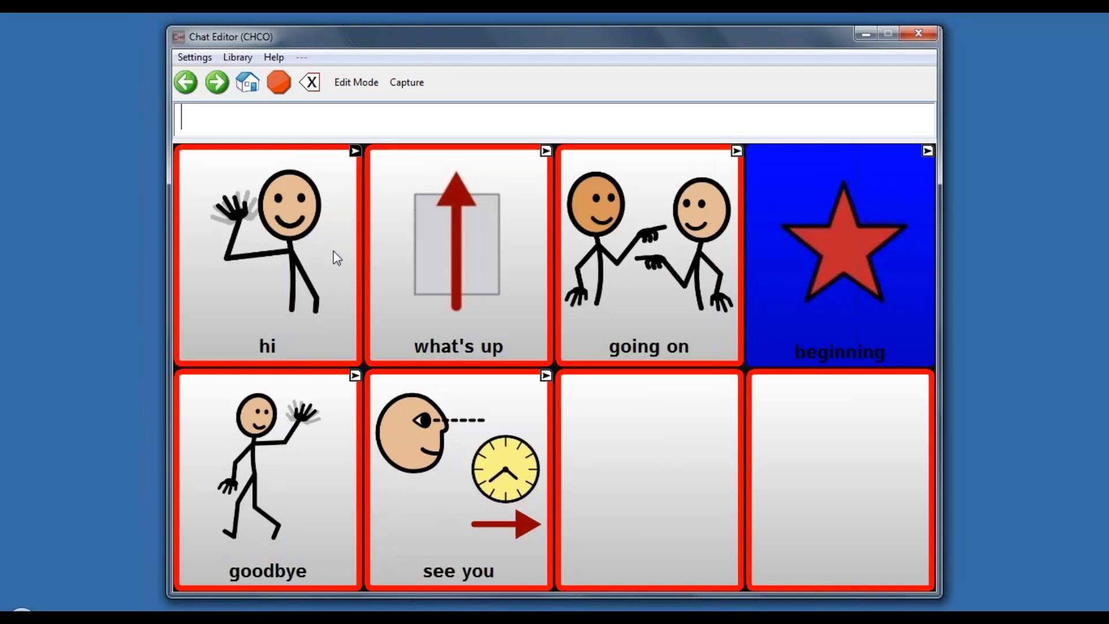
pyautogui.click(334, 251)
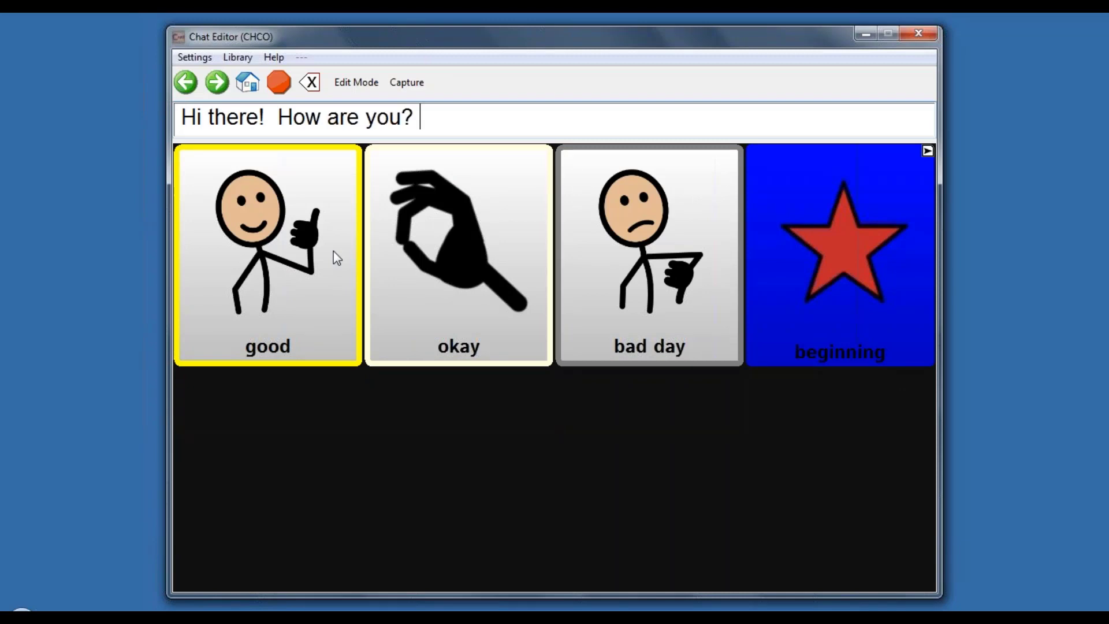
pyautogui.click(334, 250)
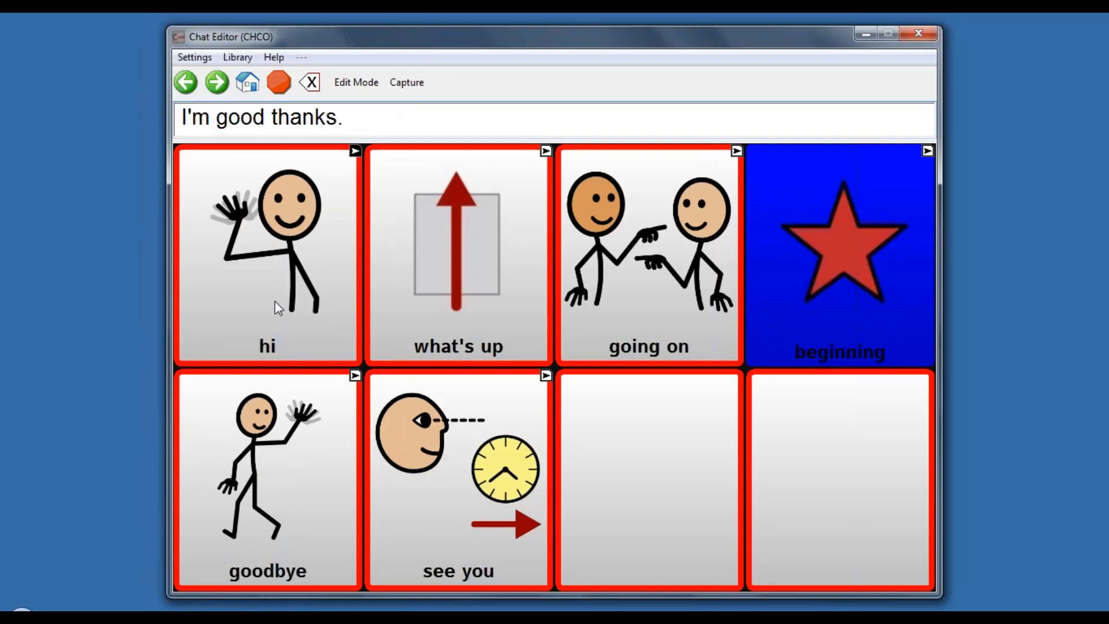
# Step: Speak the "what's up" greeting, respond "That sounds like fun!", and announce "I have news. Do you want to hear it?"
pyautogui.click(448, 274)
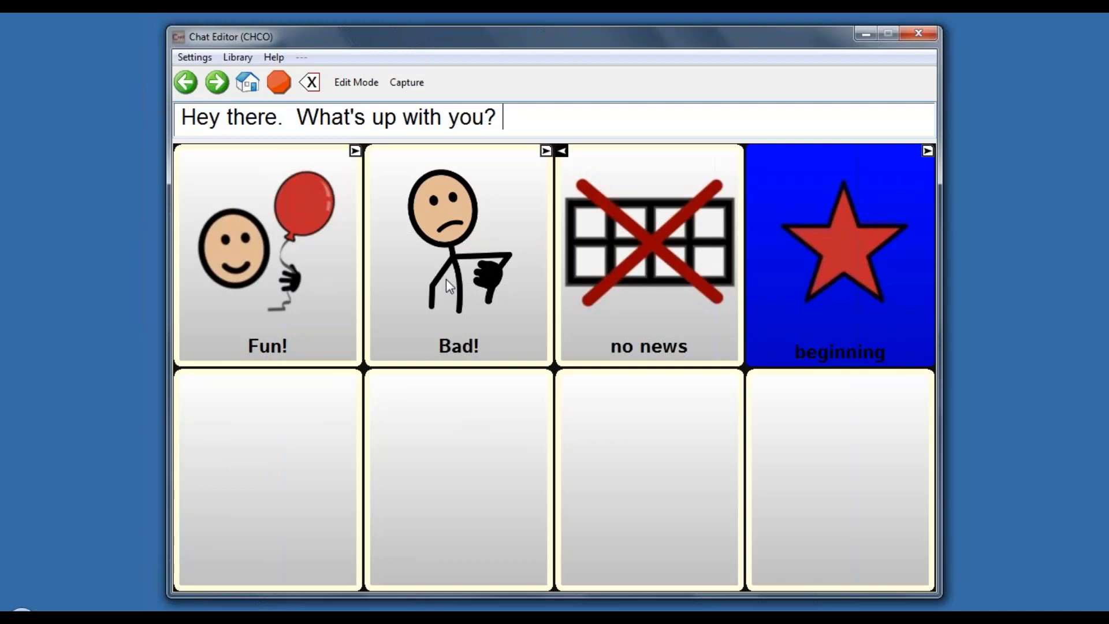
pyautogui.click(324, 302)
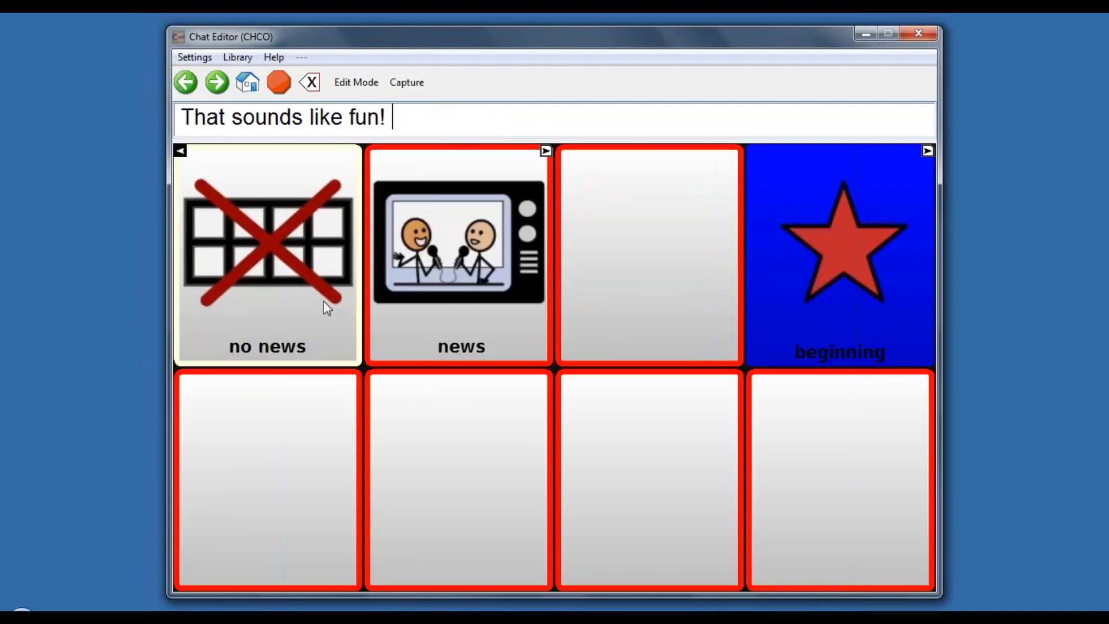
pyautogui.click(427, 325)
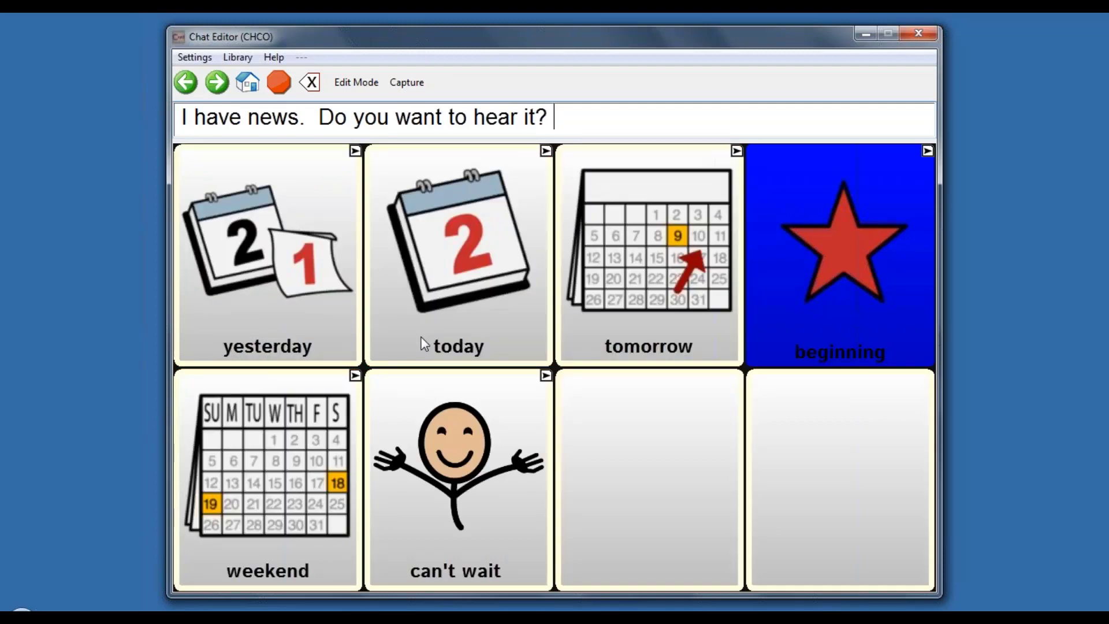
# Step: Speak "Today I hung out with my friends", ask what the partner is doing today, respond "That sounds like fun!", and return to the main page
pyautogui.click(450, 322)
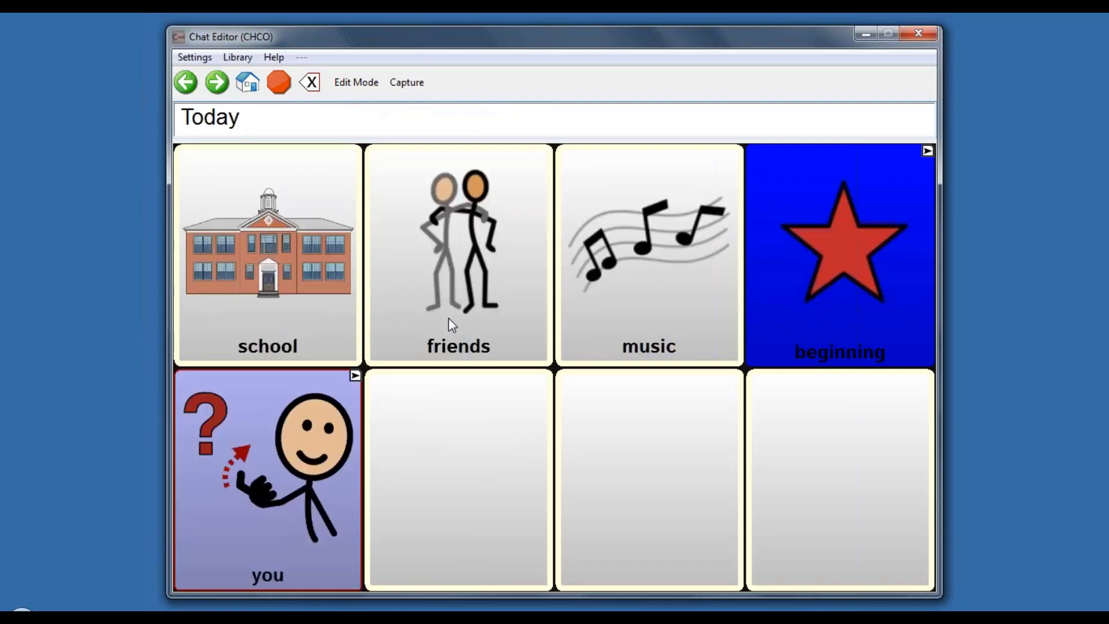
pyautogui.click(449, 318)
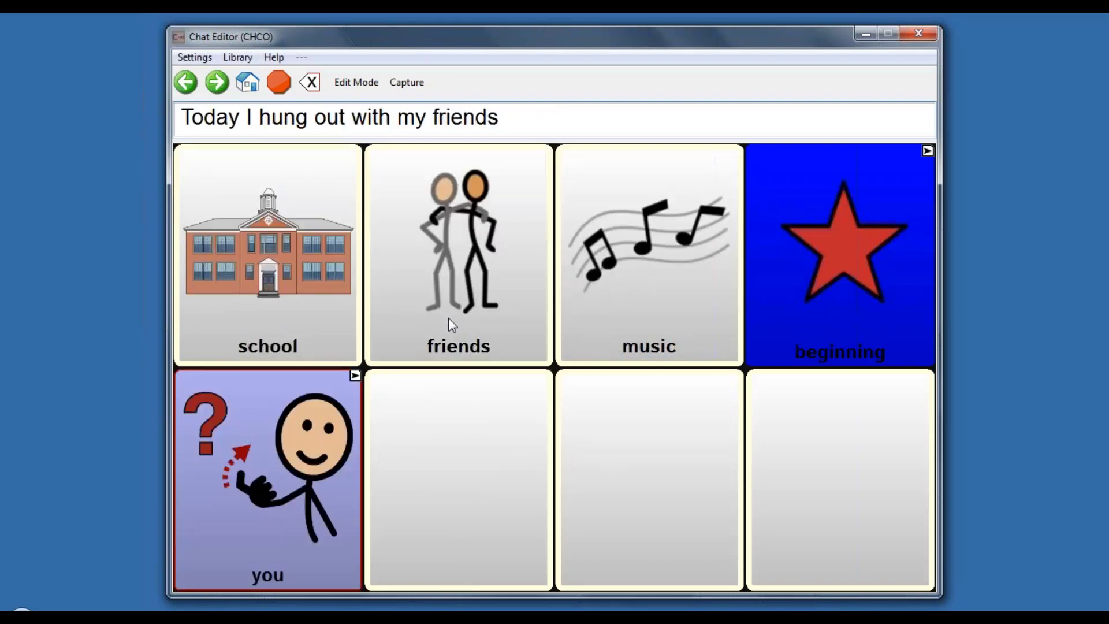
pyautogui.click(303, 449)
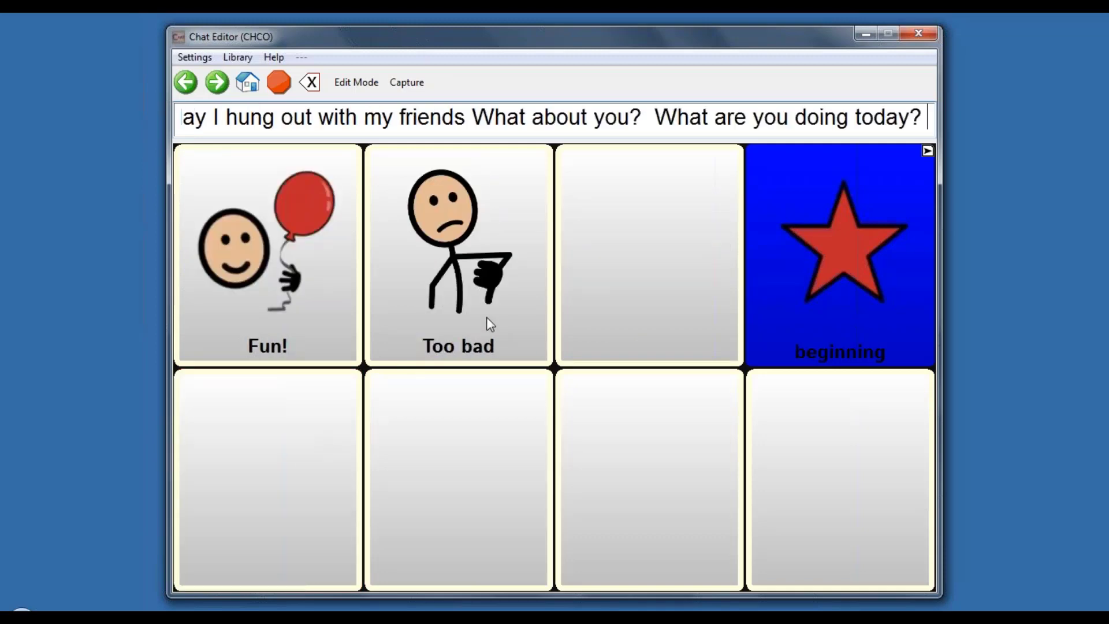
pyautogui.click(324, 315)
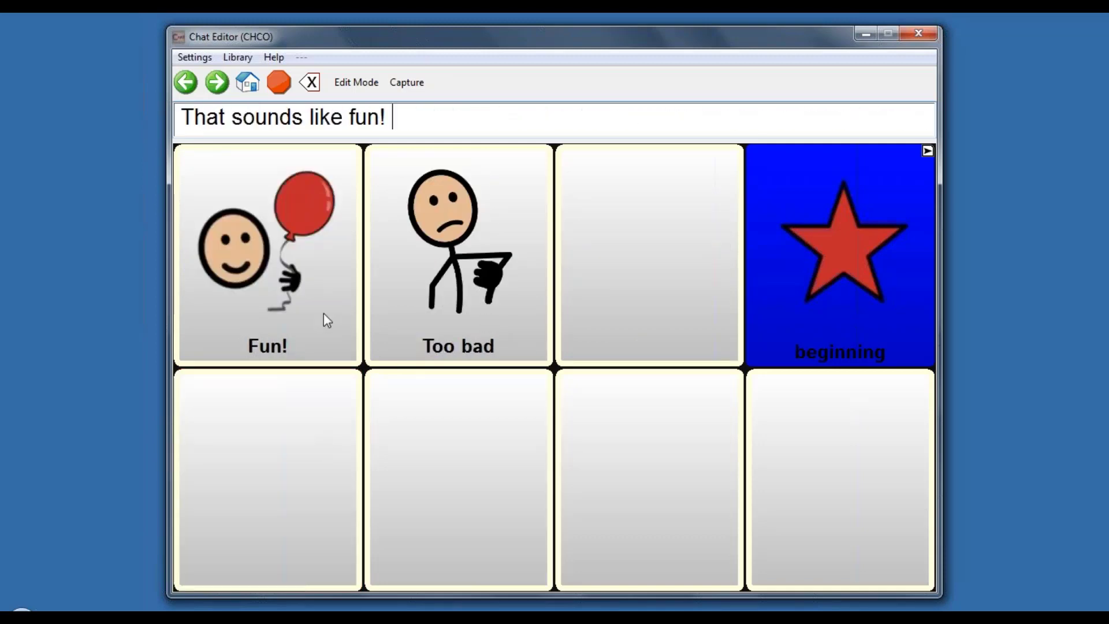
pyautogui.click(773, 318)
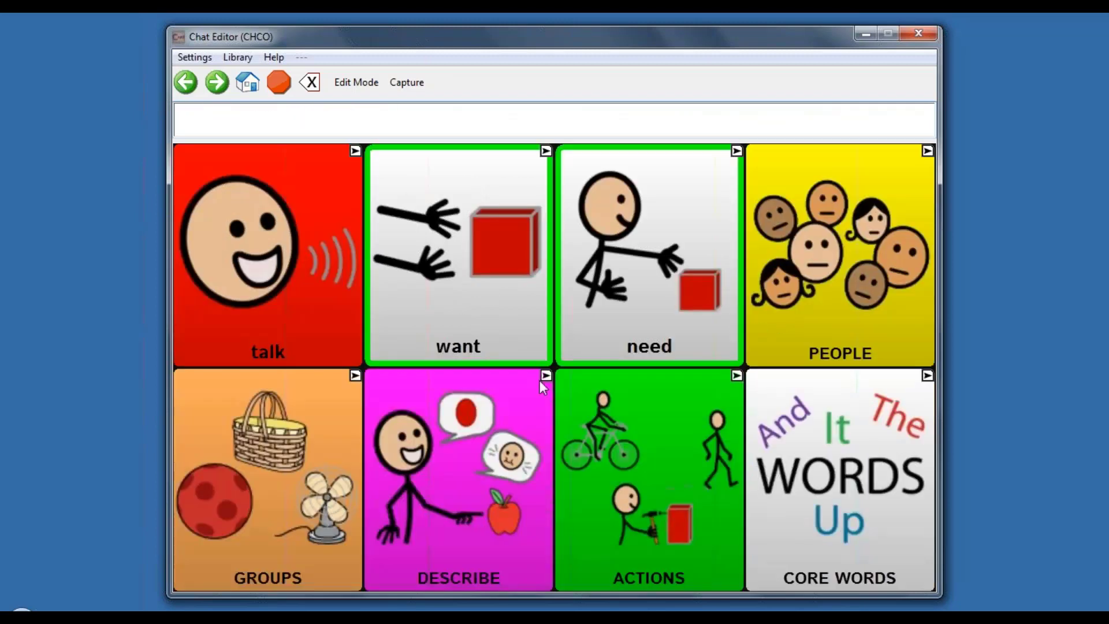
# Step: View the "tell you" page under "talk" and return to the main page
pyautogui.click(316, 332)
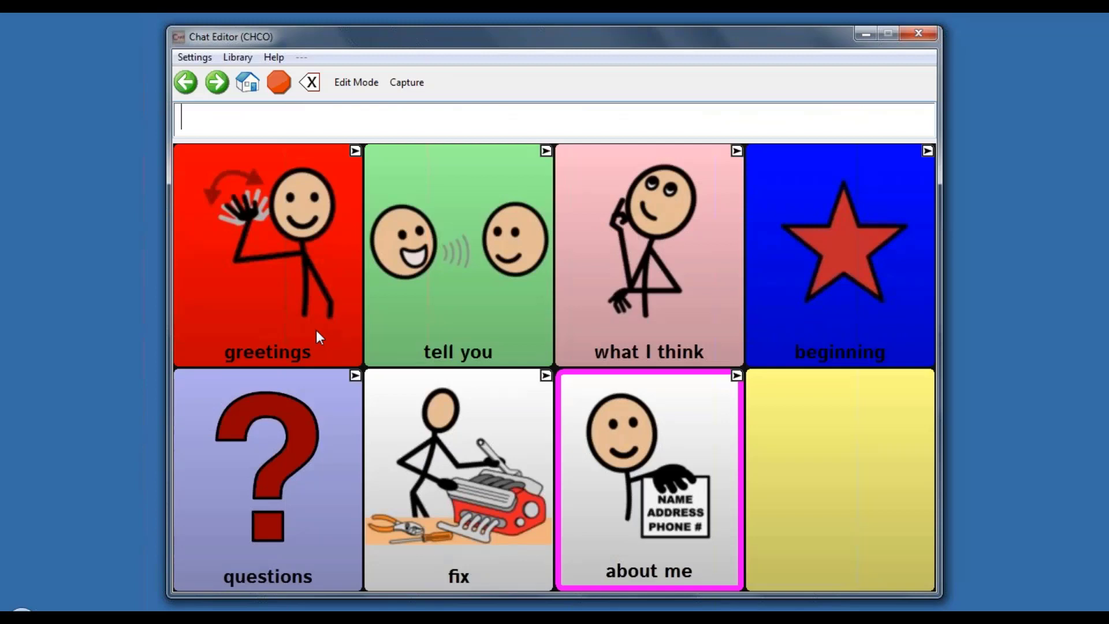
pyautogui.click(478, 297)
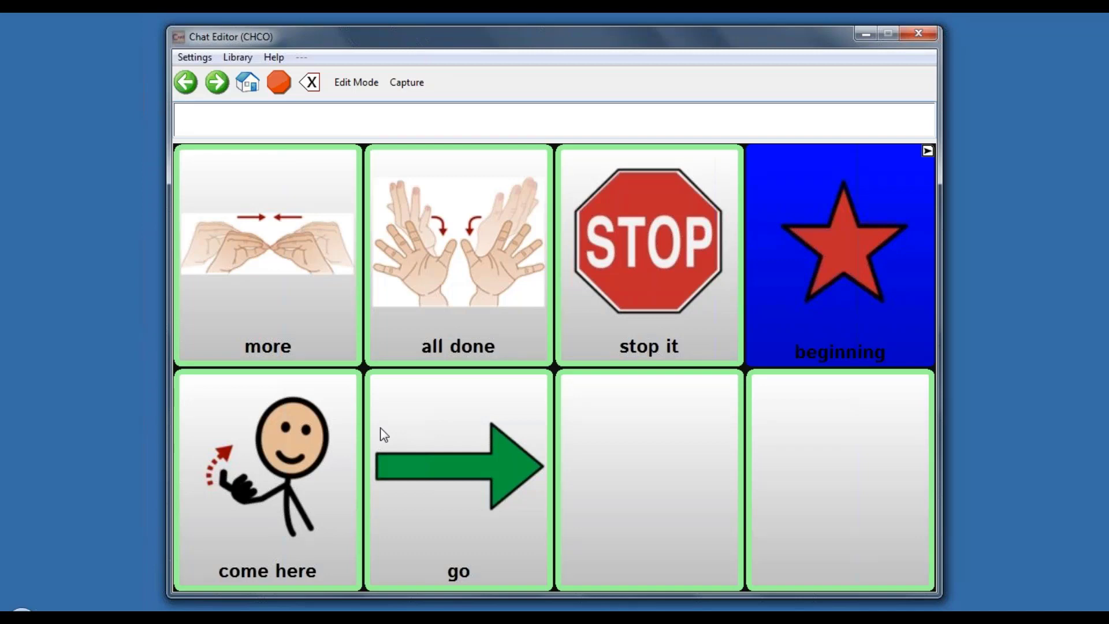
pyautogui.click(776, 283)
# Step: Speak "That's cool." from the good comments under the talk page's "what I think", and return to the main page
pyautogui.click(214, 293)
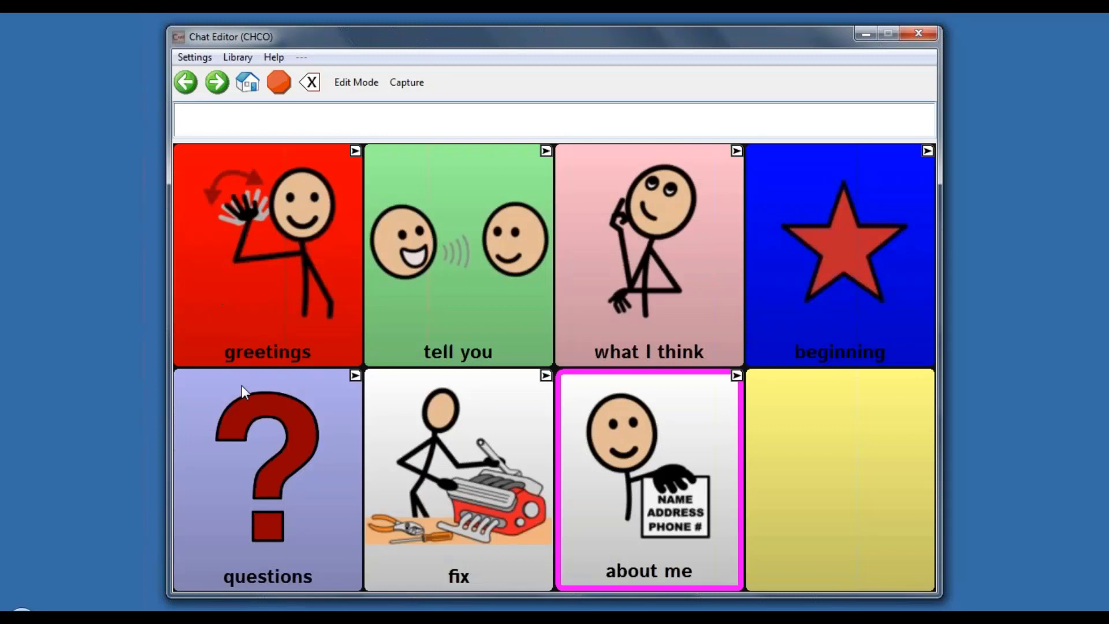
pyautogui.click(610, 296)
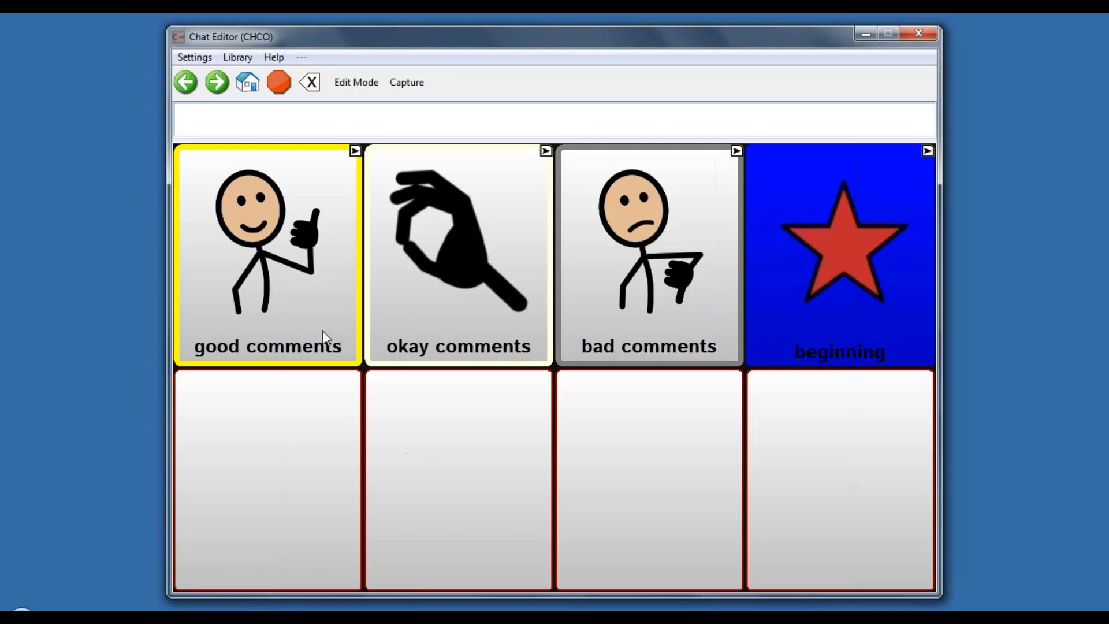
pyautogui.click(346, 335)
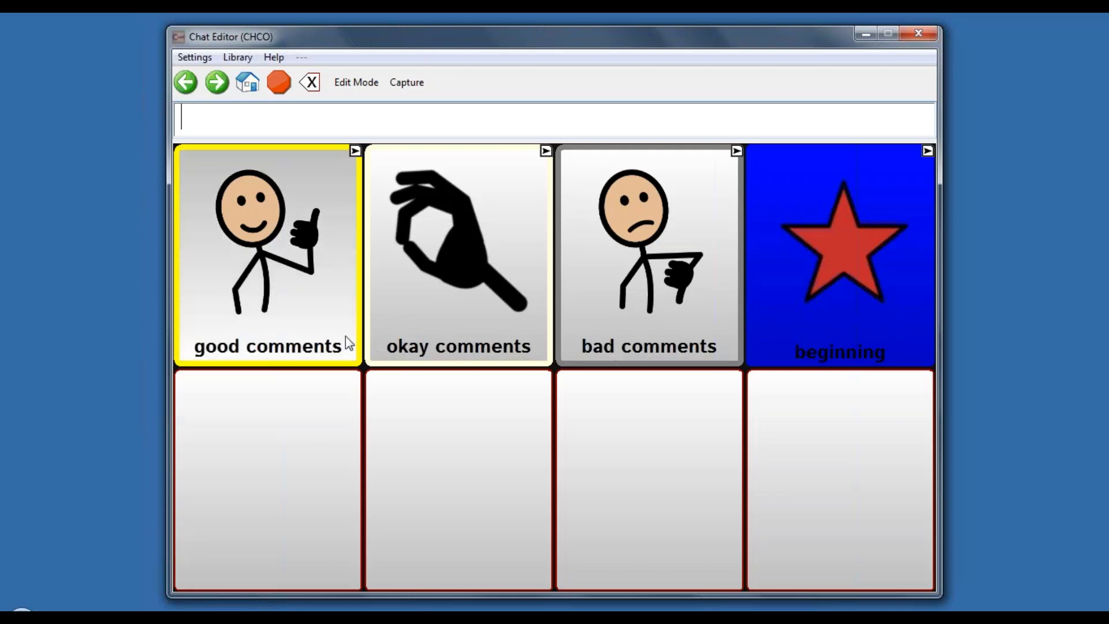
pyautogui.click(496, 329)
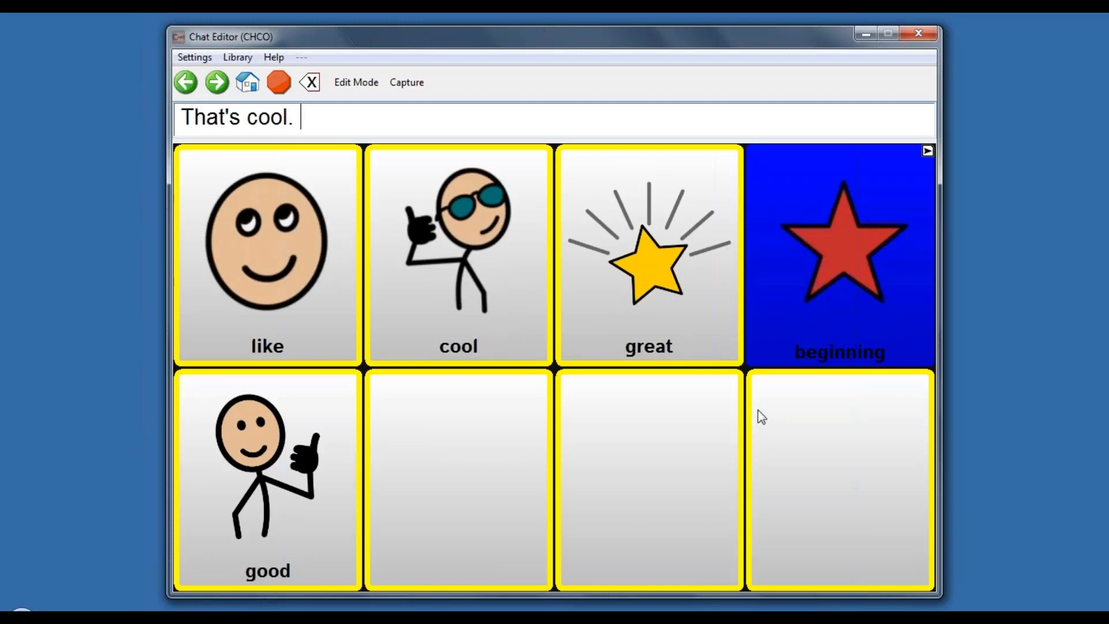
pyautogui.click(777, 350)
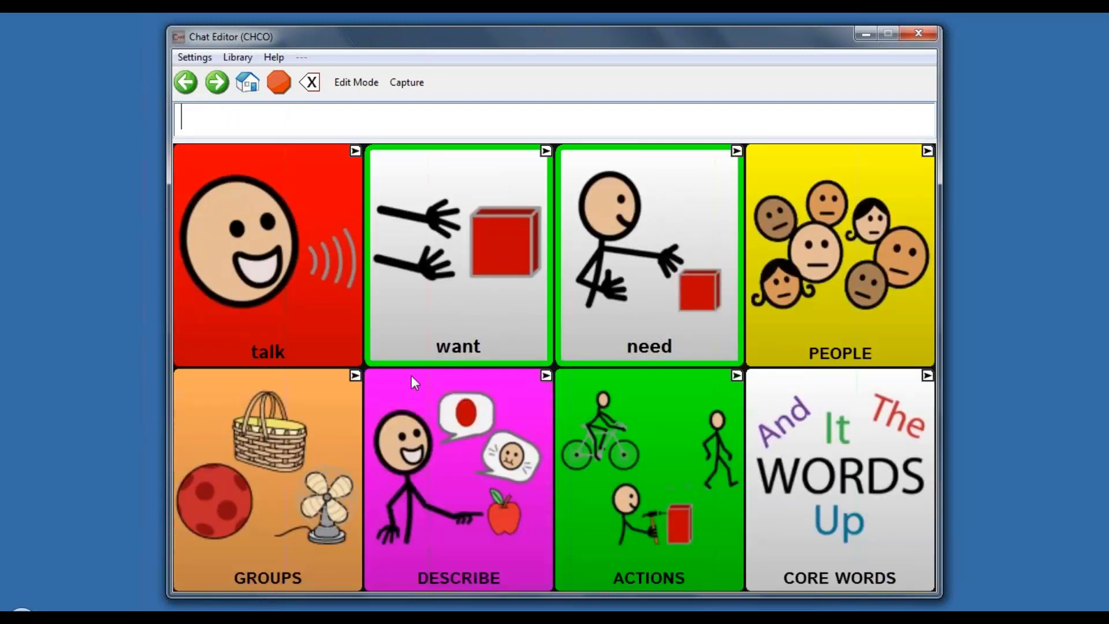
# Step: From the talk page's questions, ask "What's new with you?", respond "That sounds like fun!", and open the "who" questions
pyautogui.click(275, 295)
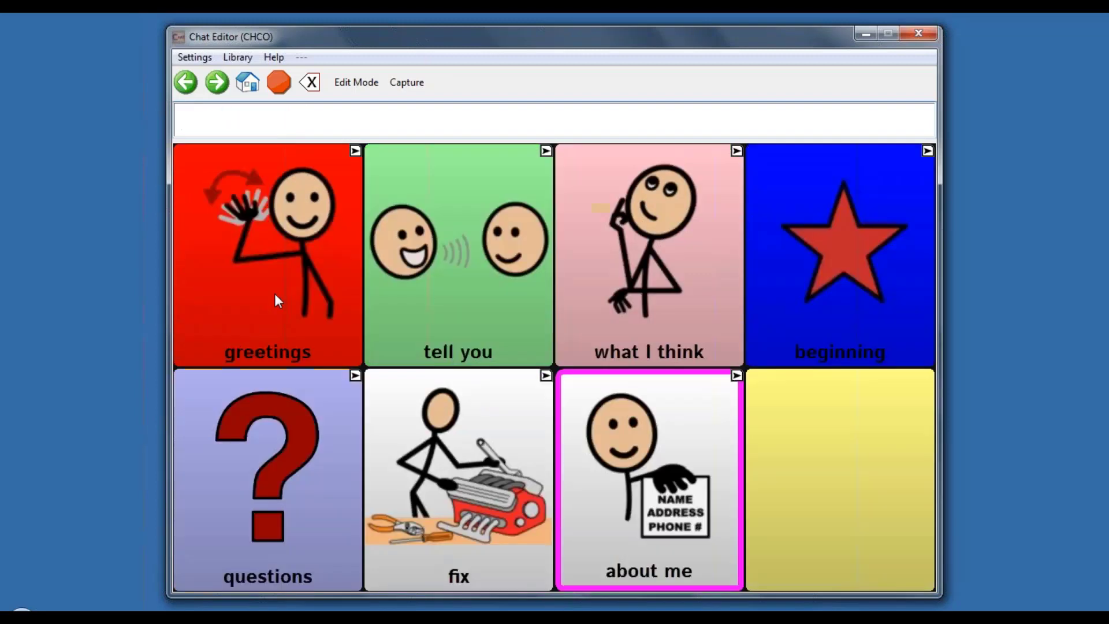
pyautogui.click(274, 456)
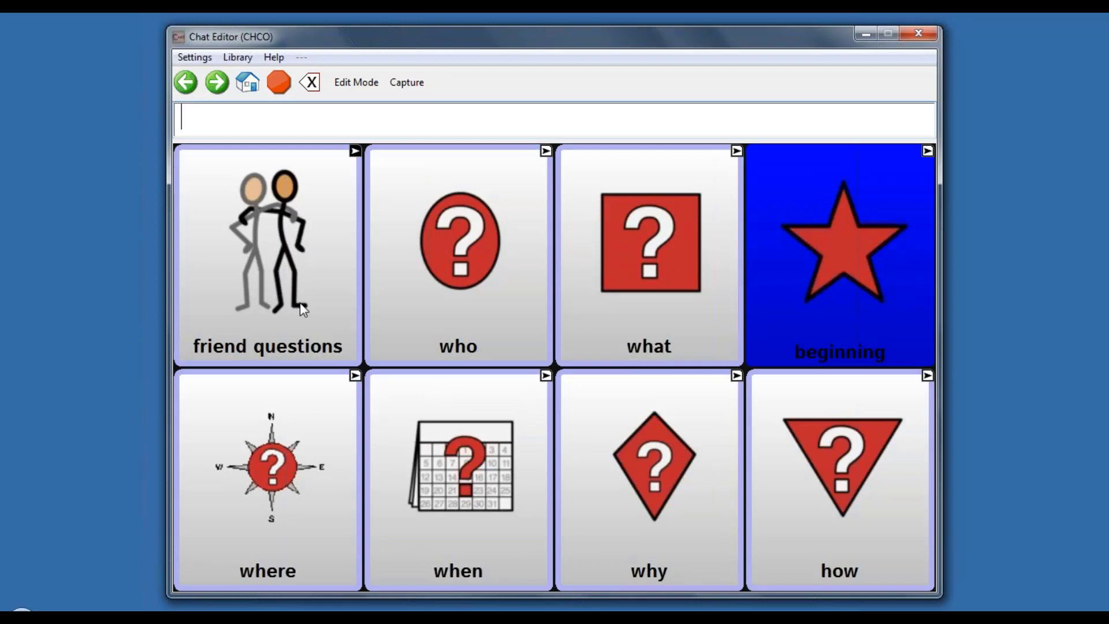
pyautogui.click(300, 303)
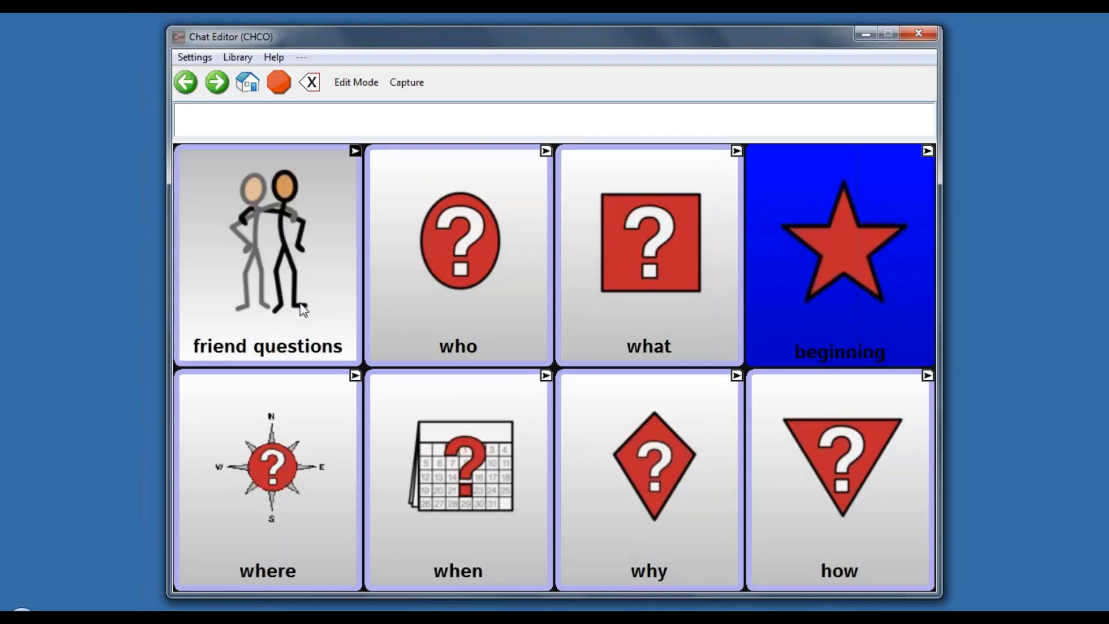
pyautogui.click(438, 277)
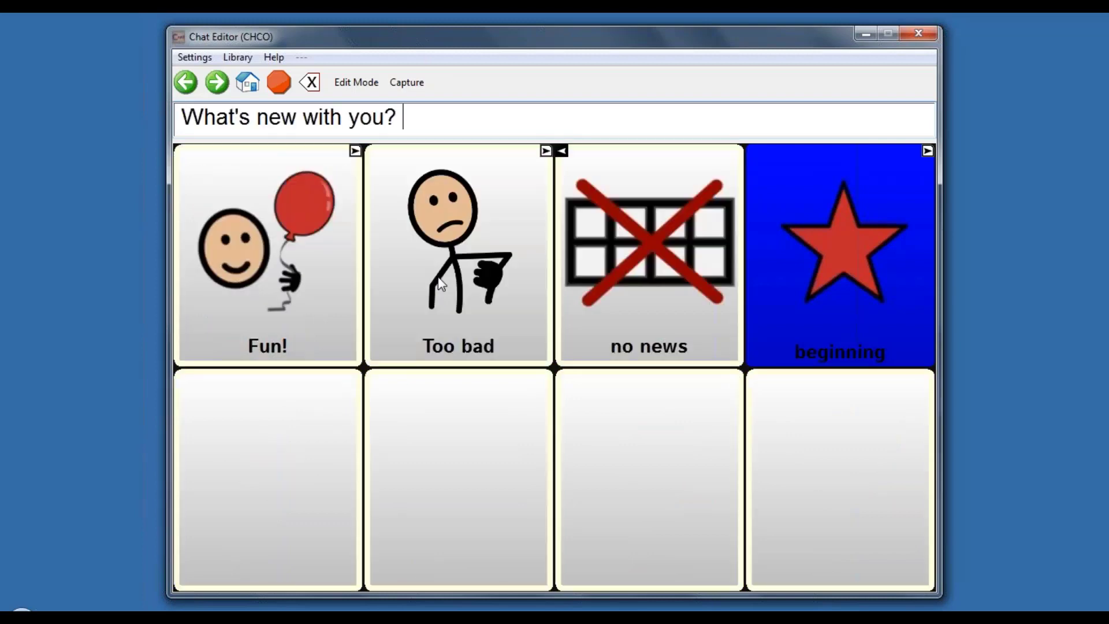
pyautogui.click(293, 298)
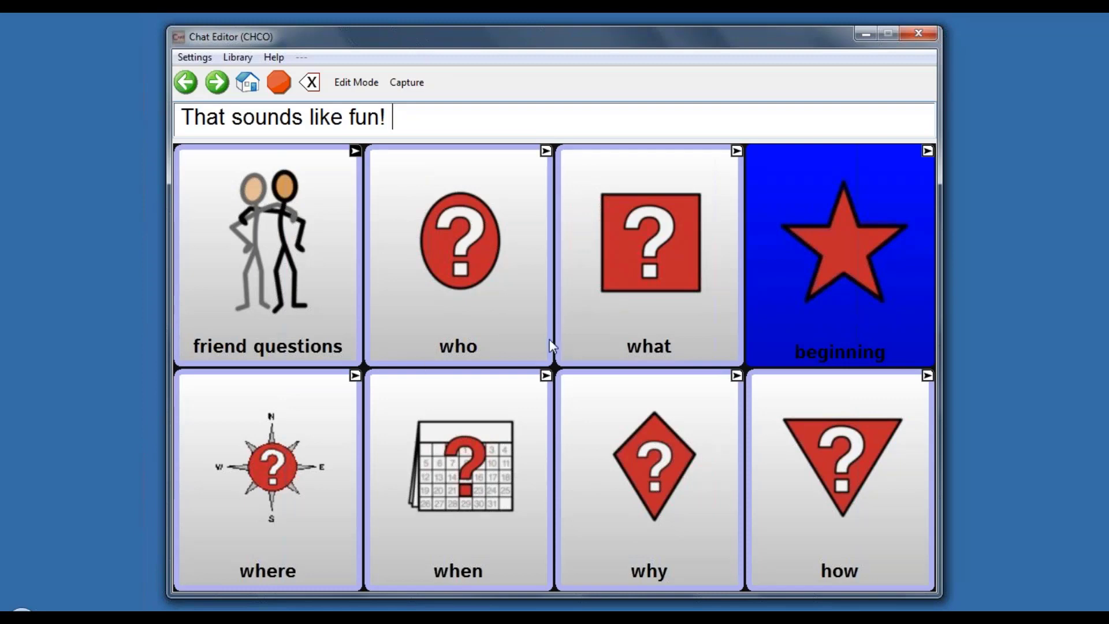
pyautogui.click(495, 328)
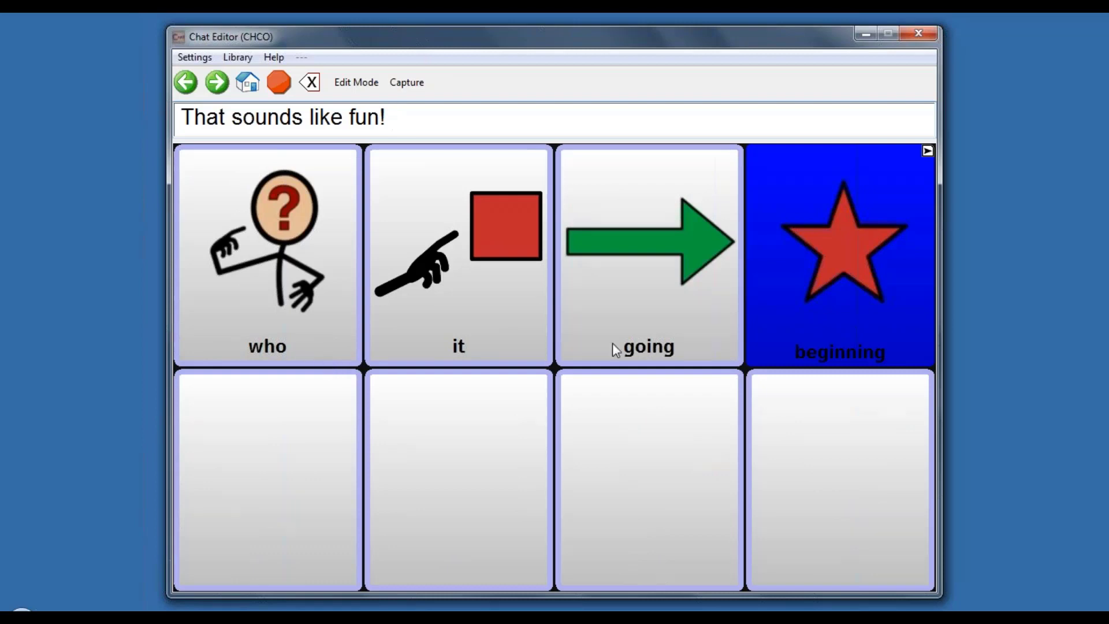
# Step: Ask "Who is going?", then ask "When are we going?" from the talk page's "when" questions, and return to the main page
pyautogui.click(652, 327)
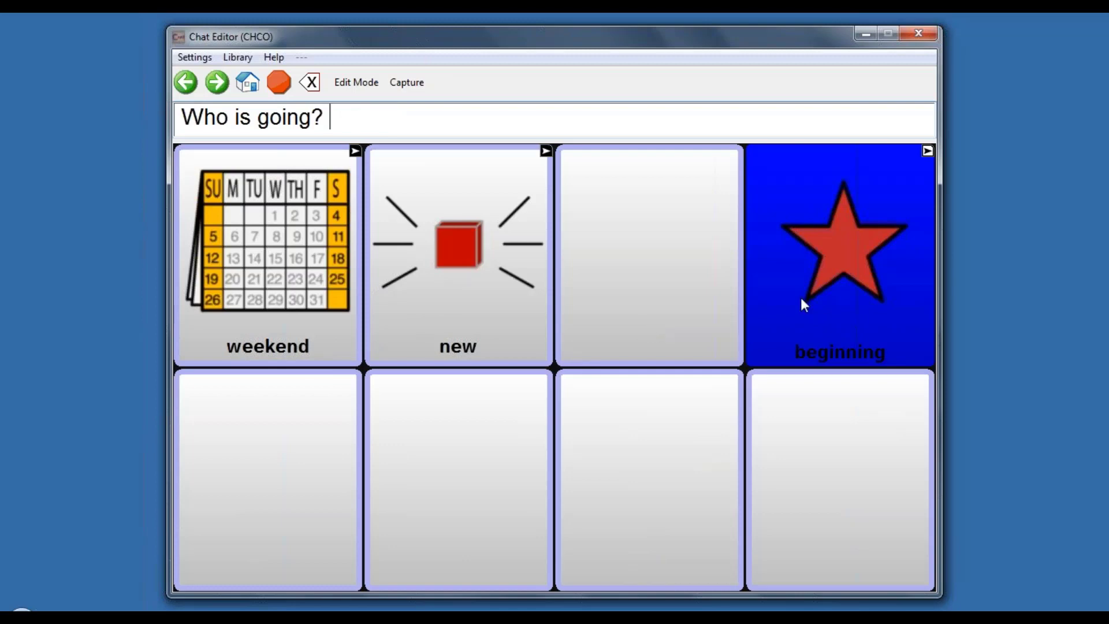
pyautogui.click(802, 299)
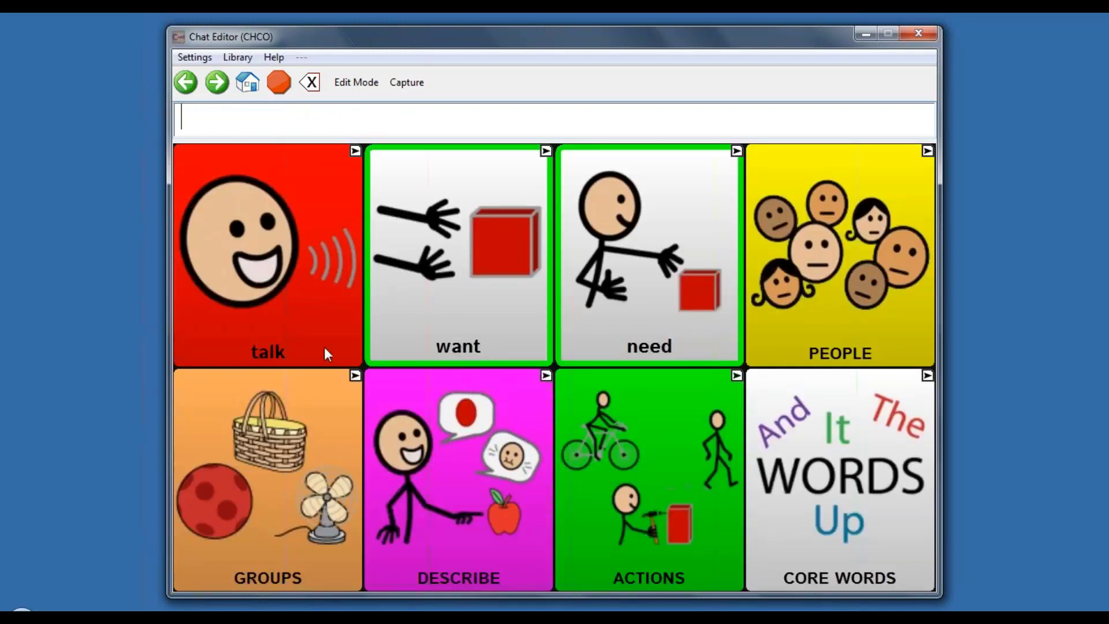
pyautogui.click(324, 349)
pyautogui.click(300, 498)
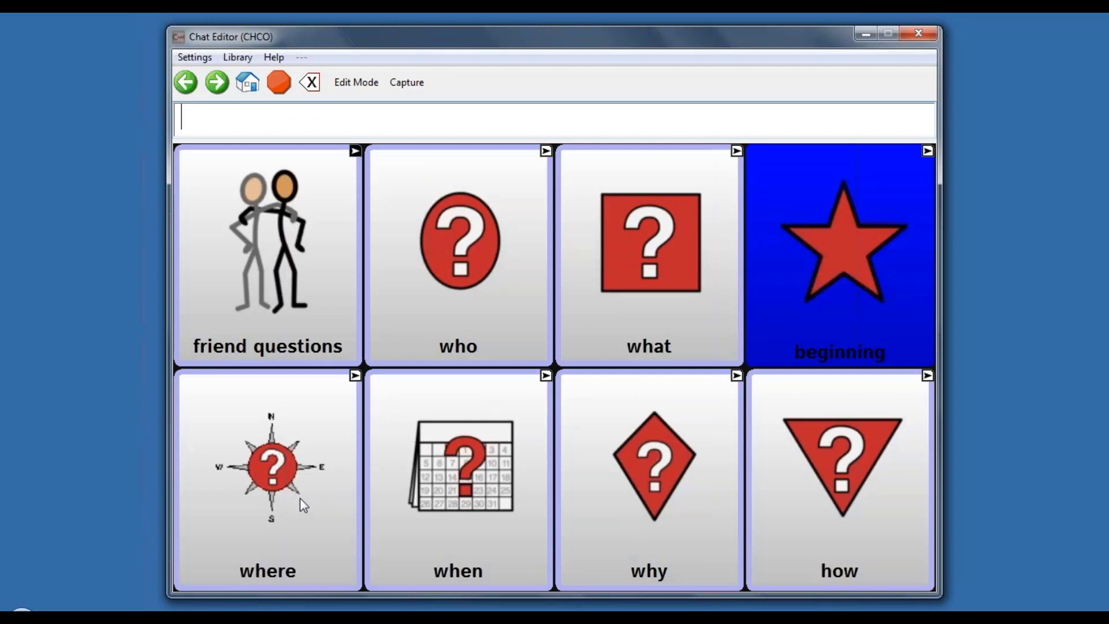
pyautogui.click(470, 523)
pyautogui.click(639, 331)
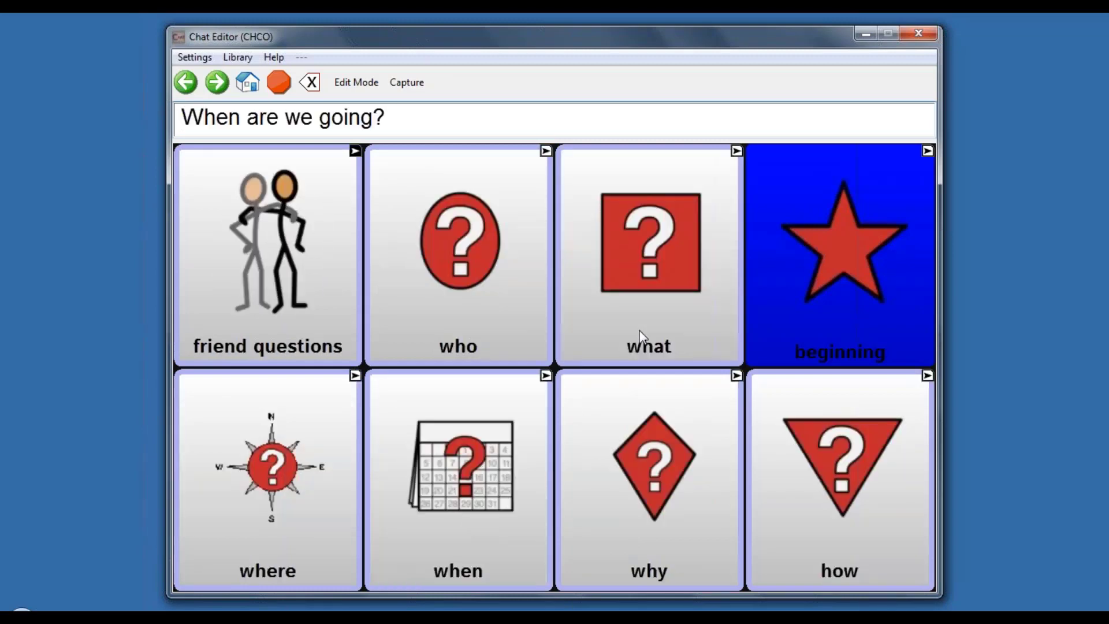
pyautogui.click(825, 335)
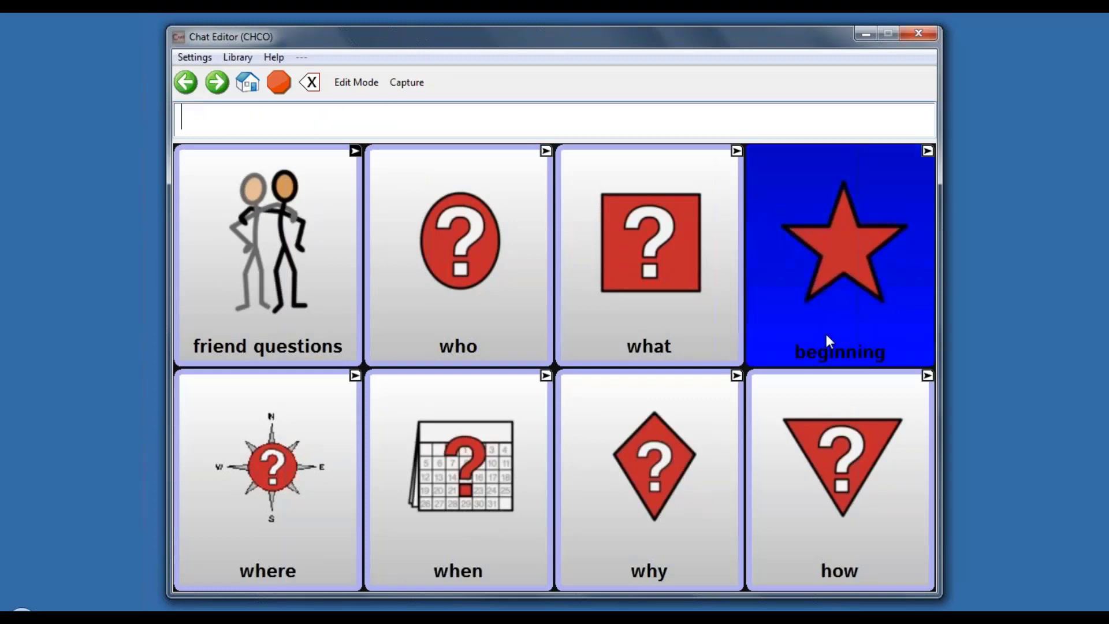
# Step: From the talk page's "fix", speak "No, that's not what I'm trying to say." and the "not on talker" message, and return to the main page
pyautogui.click(295, 353)
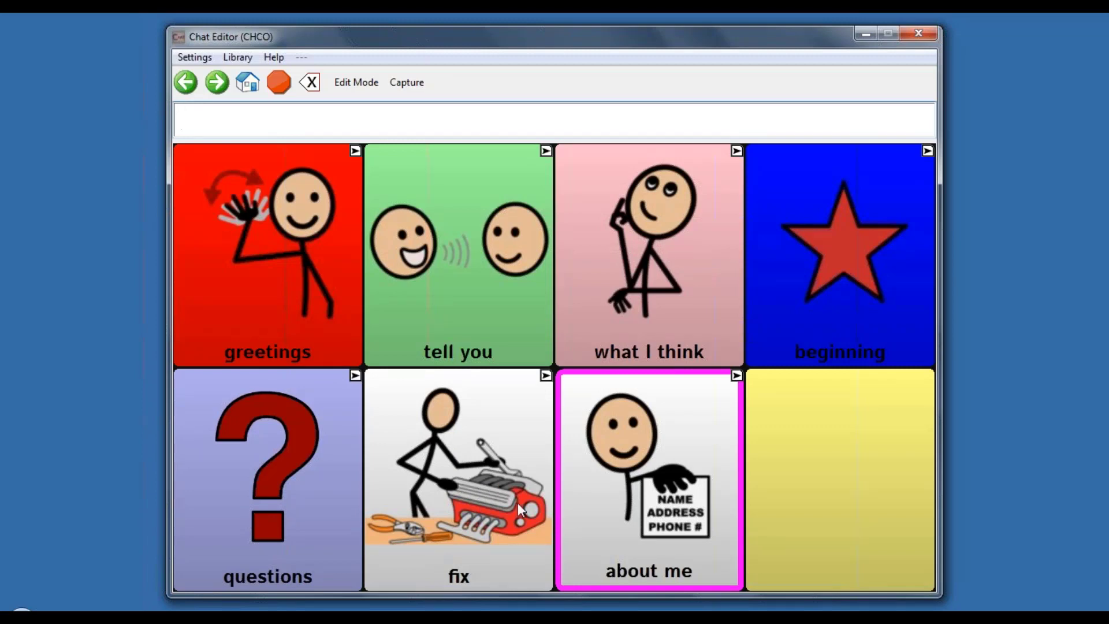
pyautogui.click(483, 491)
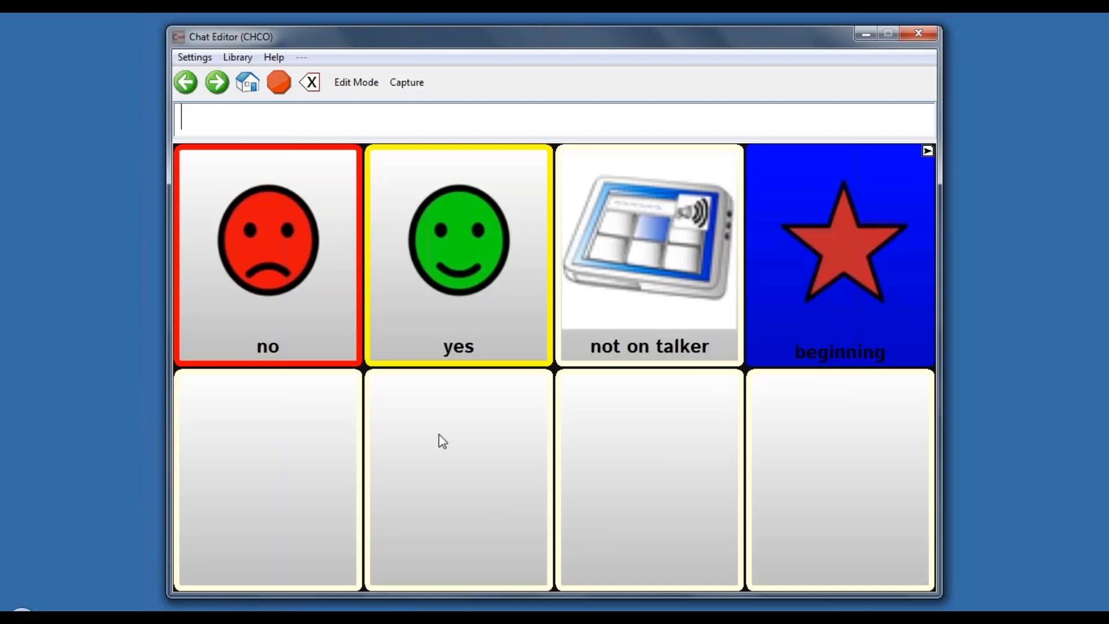
pyautogui.click(299, 351)
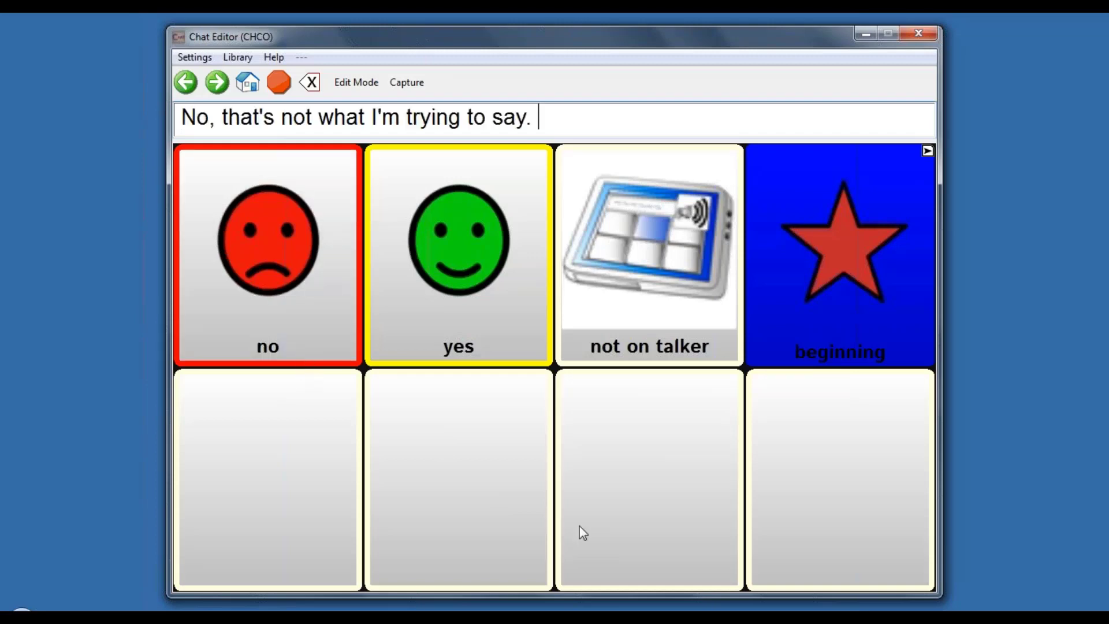
pyautogui.click(609, 354)
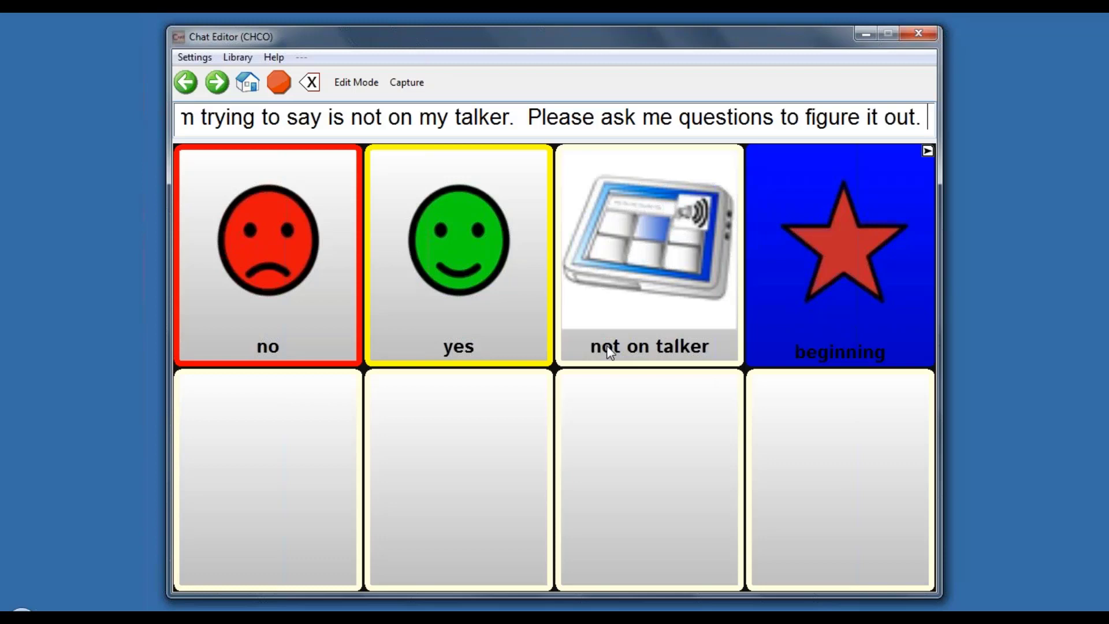
pyautogui.click(824, 297)
# Step: From "about me" under "talk", speak the "my family" message and return to the main page
pyautogui.click(290, 312)
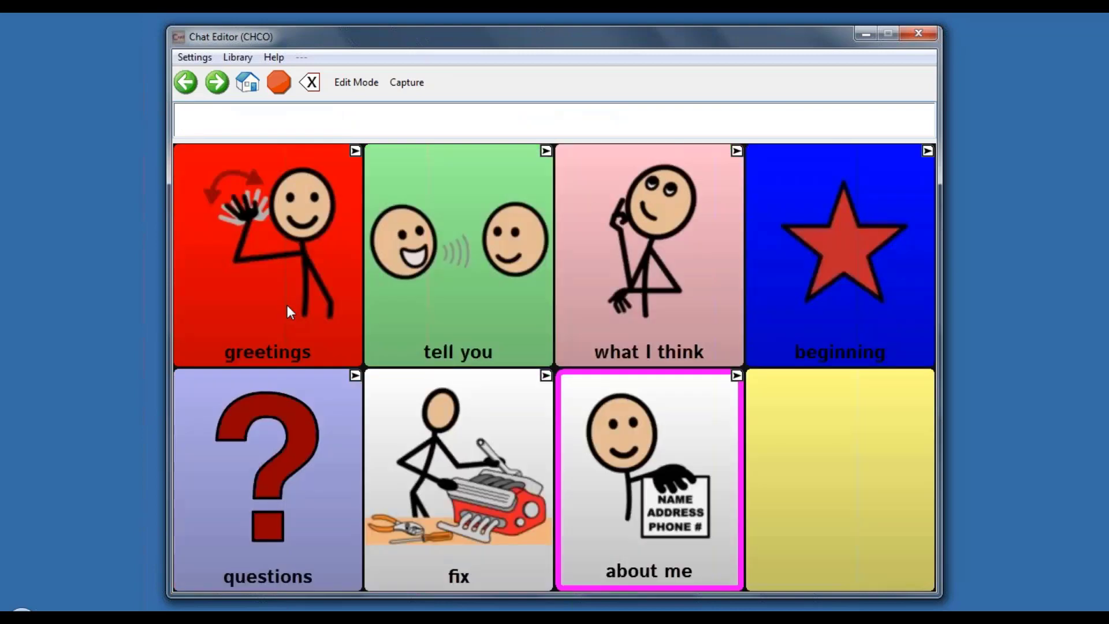
pyautogui.click(695, 543)
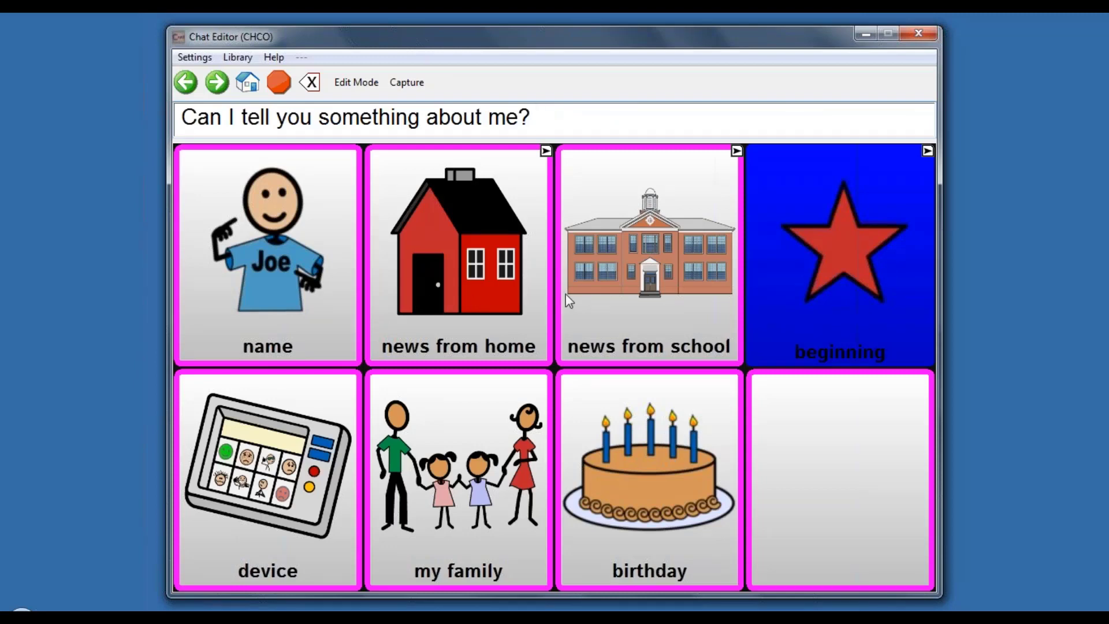
pyautogui.click(484, 517)
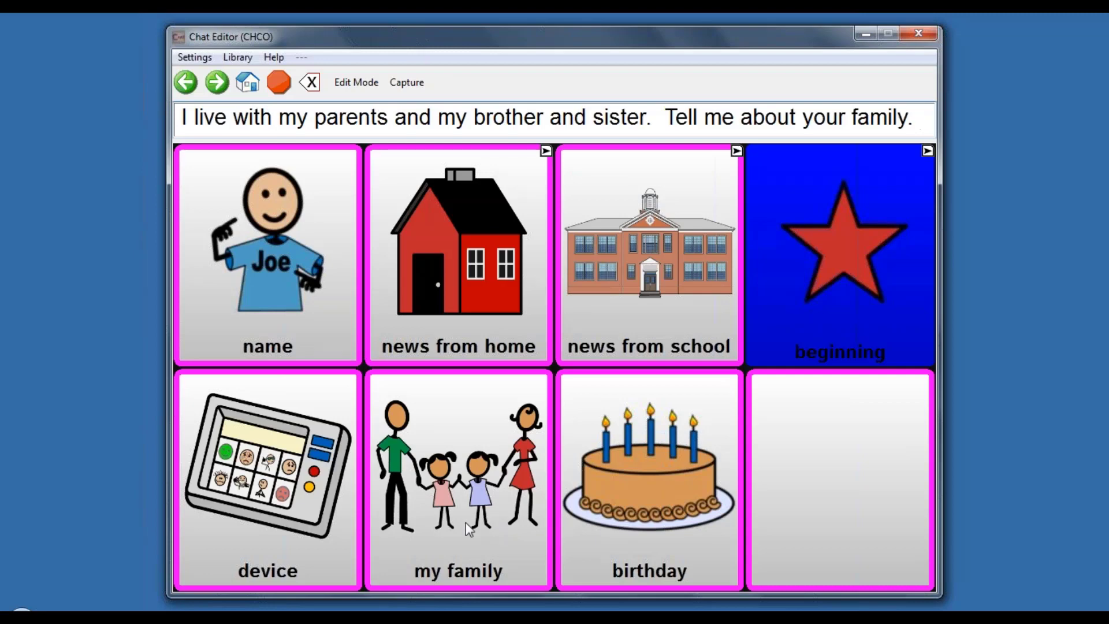
pyautogui.click(776, 313)
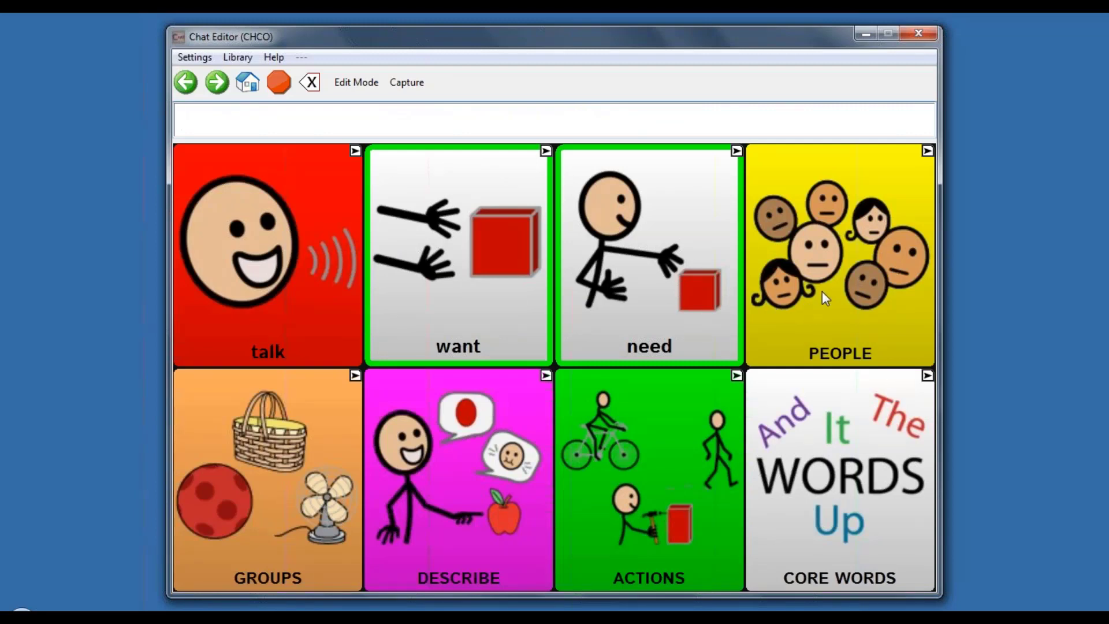
# Step: View the "need" page and the PEOPLE page, returning to the main page after each
pyautogui.click(642, 291)
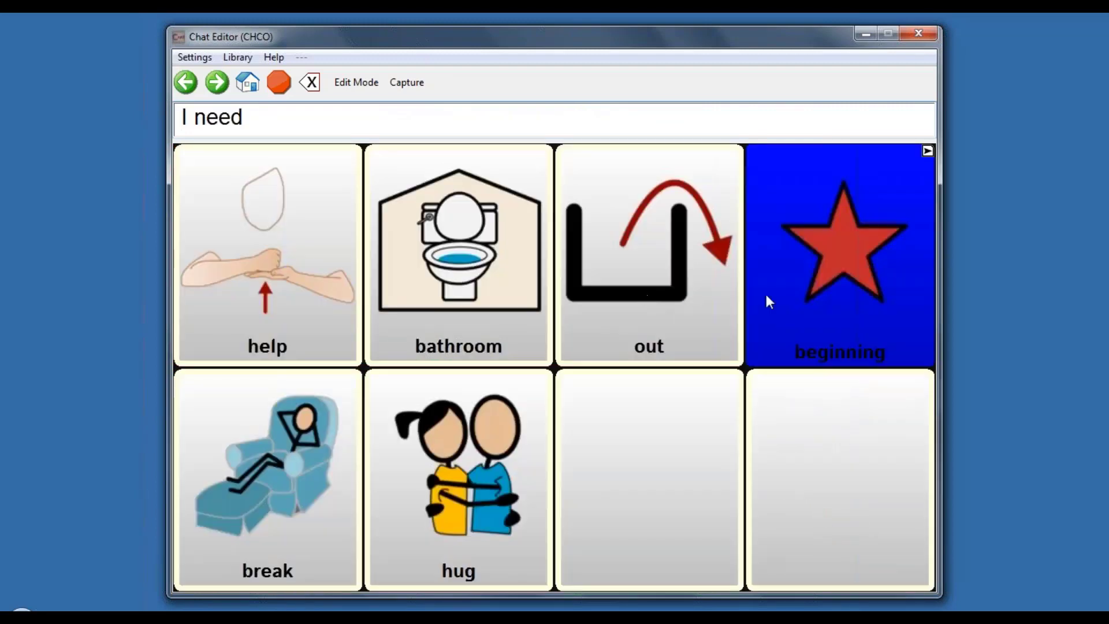
pyautogui.click(834, 282)
pyautogui.click(806, 296)
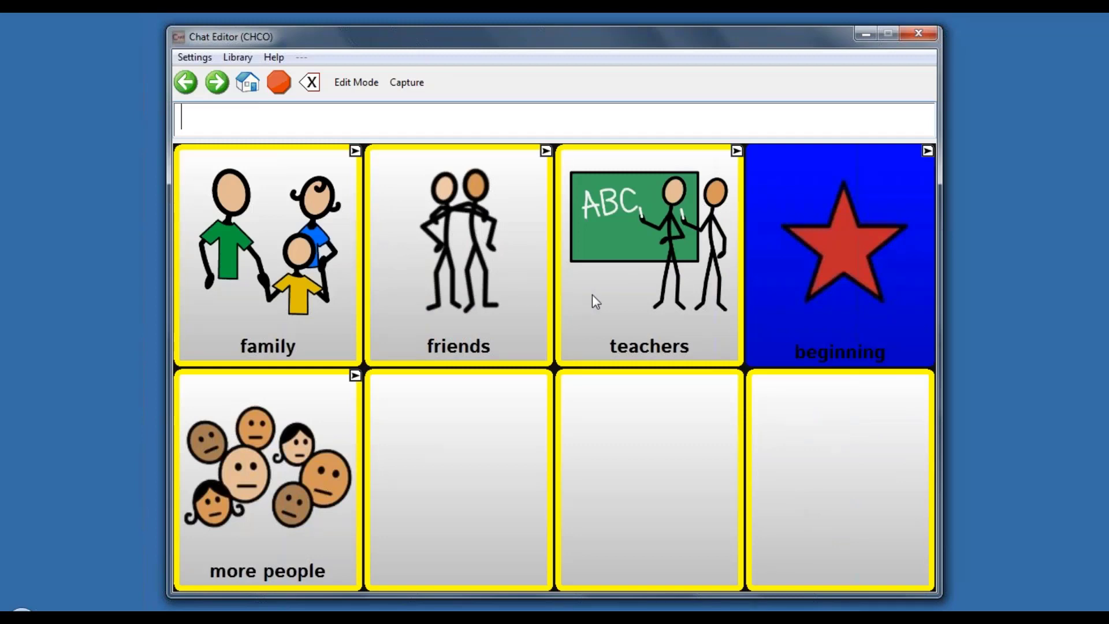
pyautogui.click(815, 283)
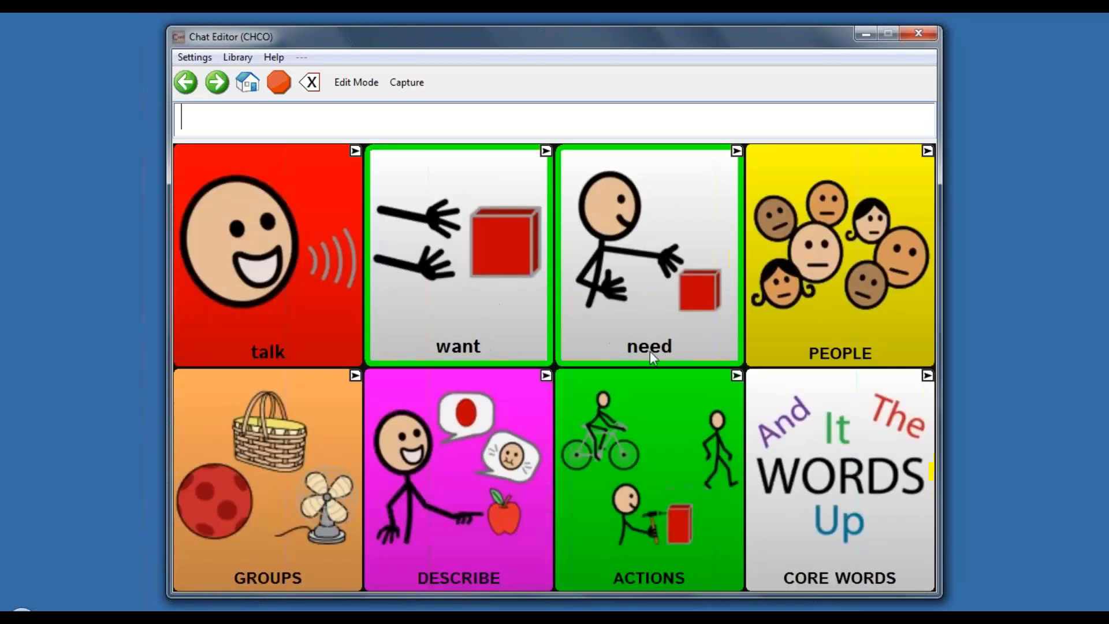
# Step: View the GROUPS page and its MORE GROUPS page, and return to the main page
pyautogui.click(322, 454)
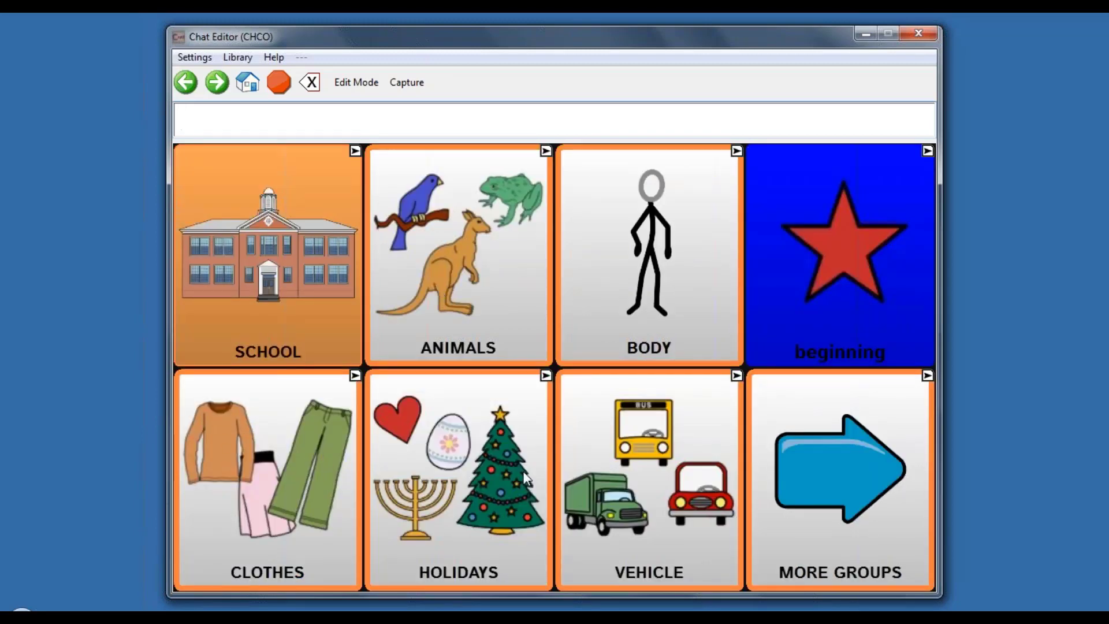
pyautogui.click(821, 483)
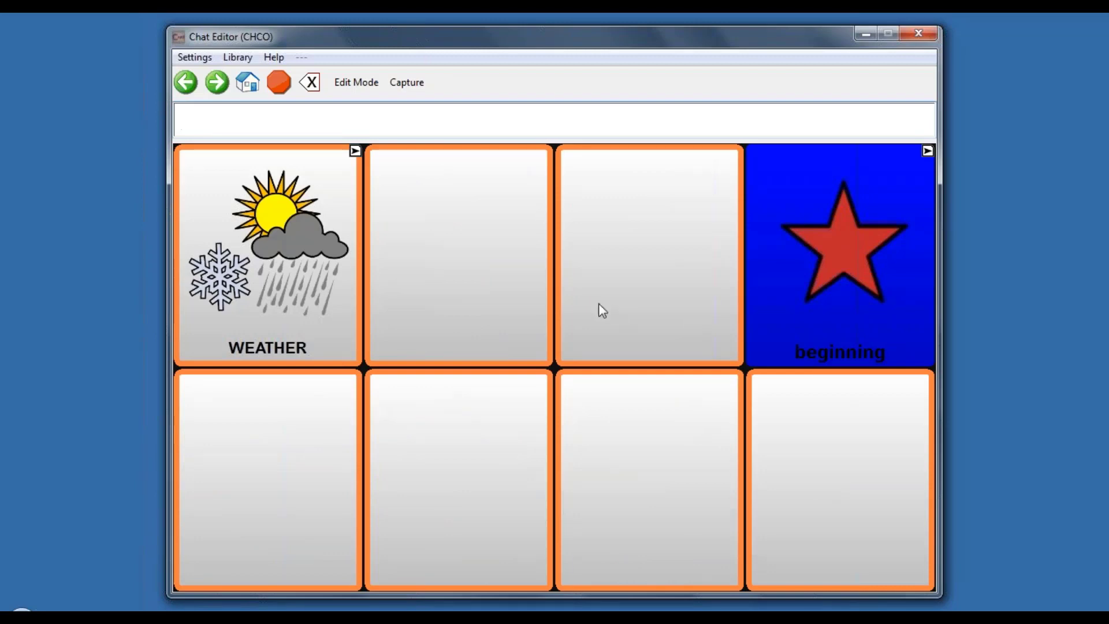
pyautogui.click(781, 279)
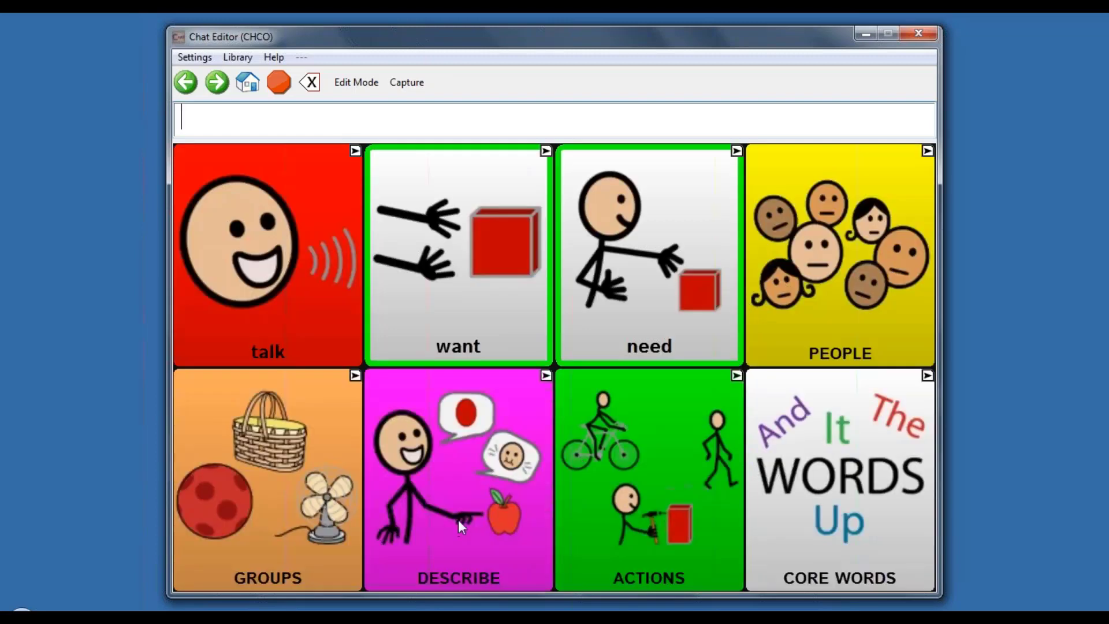
# Step: View the feelings categories and the body feelings page under DESCRIBE, and return to the main page
pyautogui.click(473, 445)
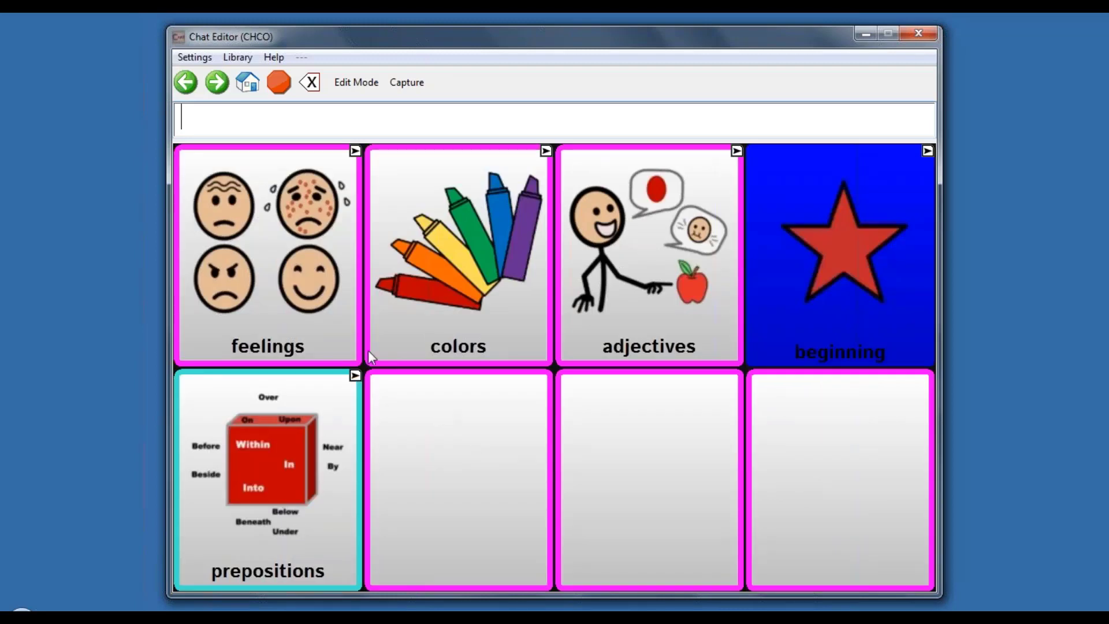
pyautogui.click(321, 270)
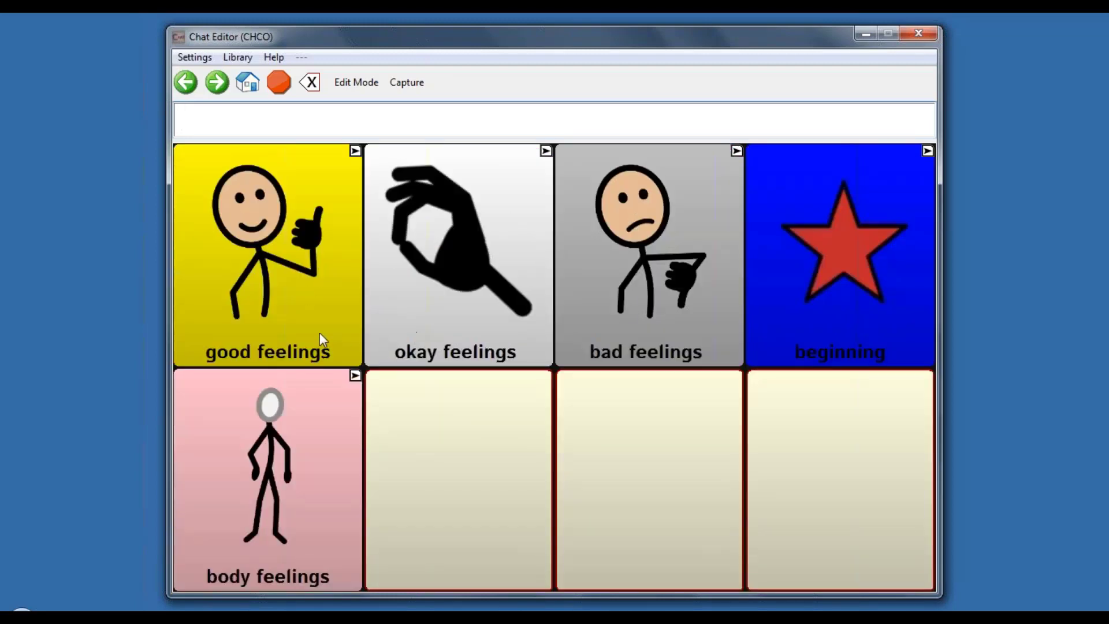
pyautogui.click(308, 465)
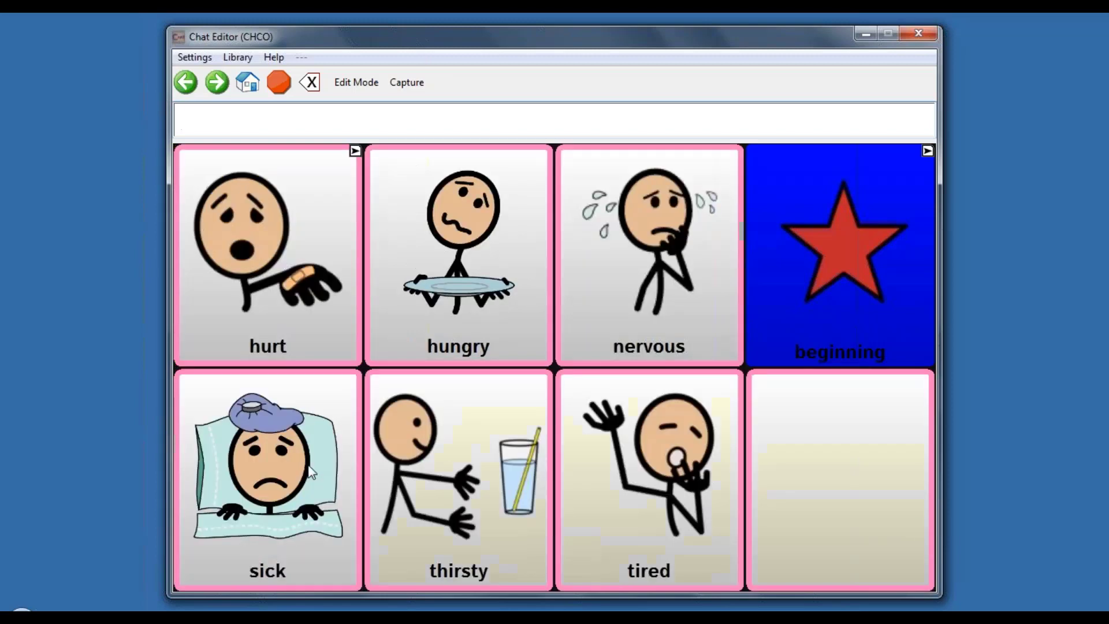
pyautogui.click(779, 255)
pyautogui.click(534, 456)
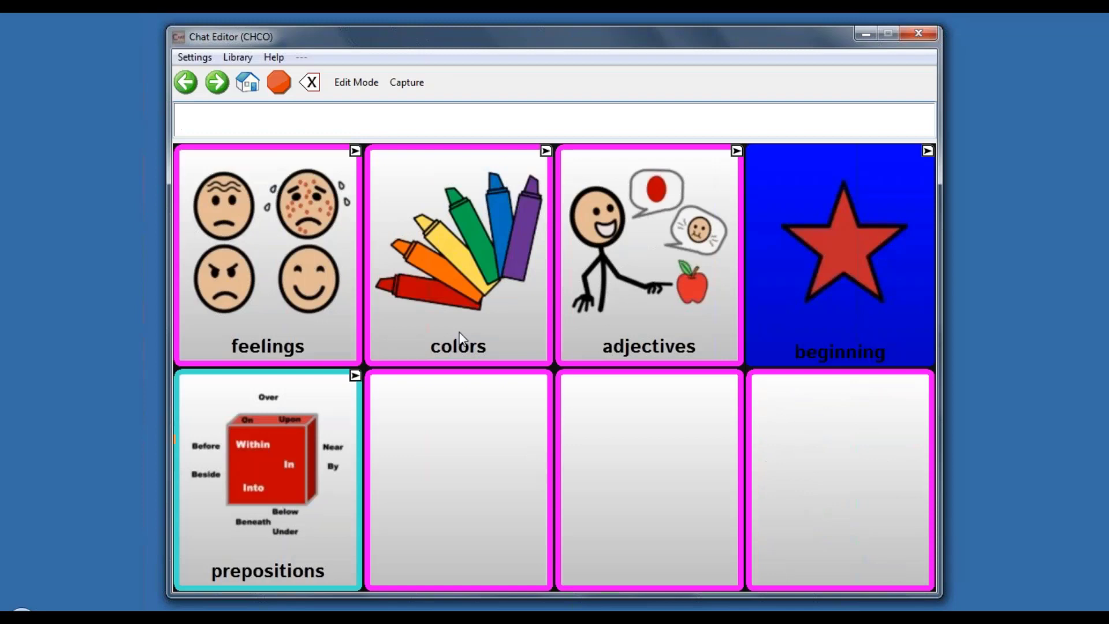
pyautogui.click(324, 328)
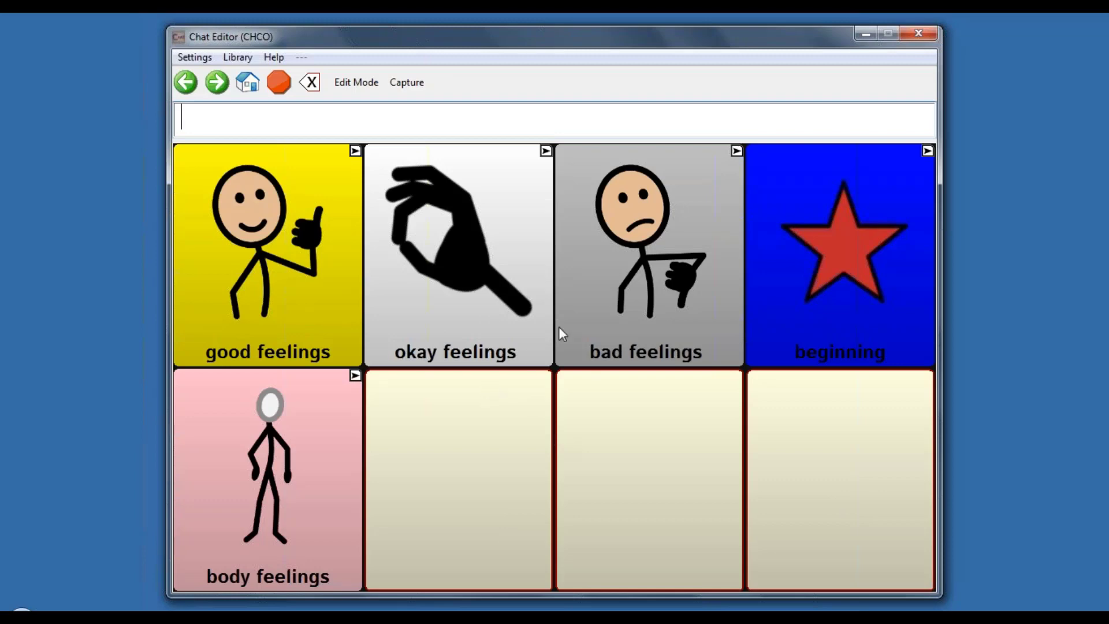
pyautogui.click(778, 335)
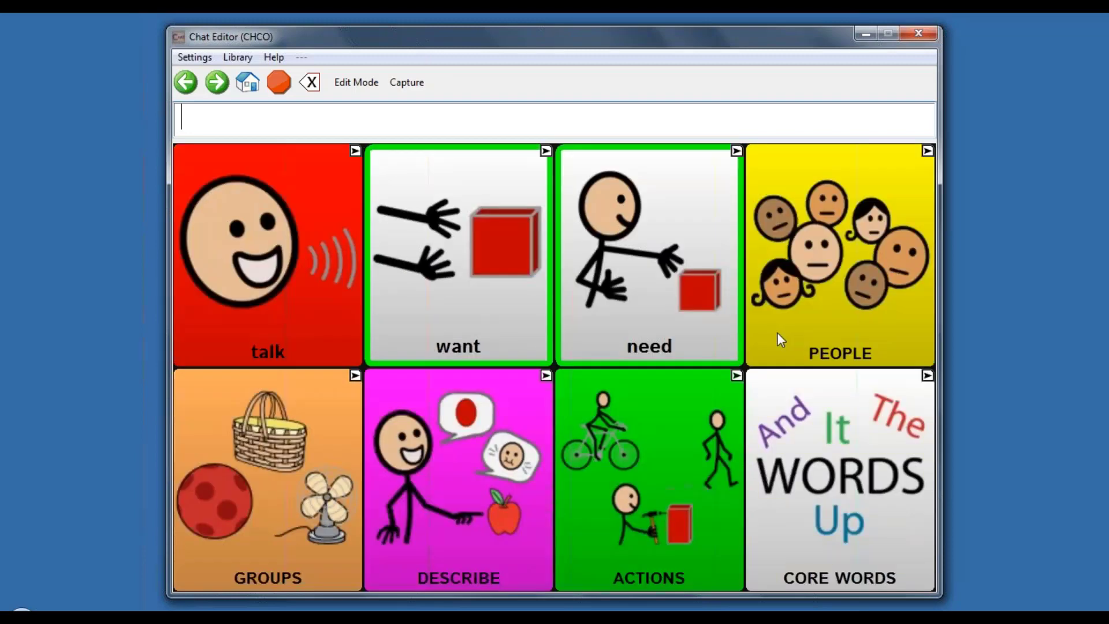
# Step: View the prepositions page and the MORE PREPOSITIONS page under DESCRIBE, and return to the main page
pyautogui.click(438, 542)
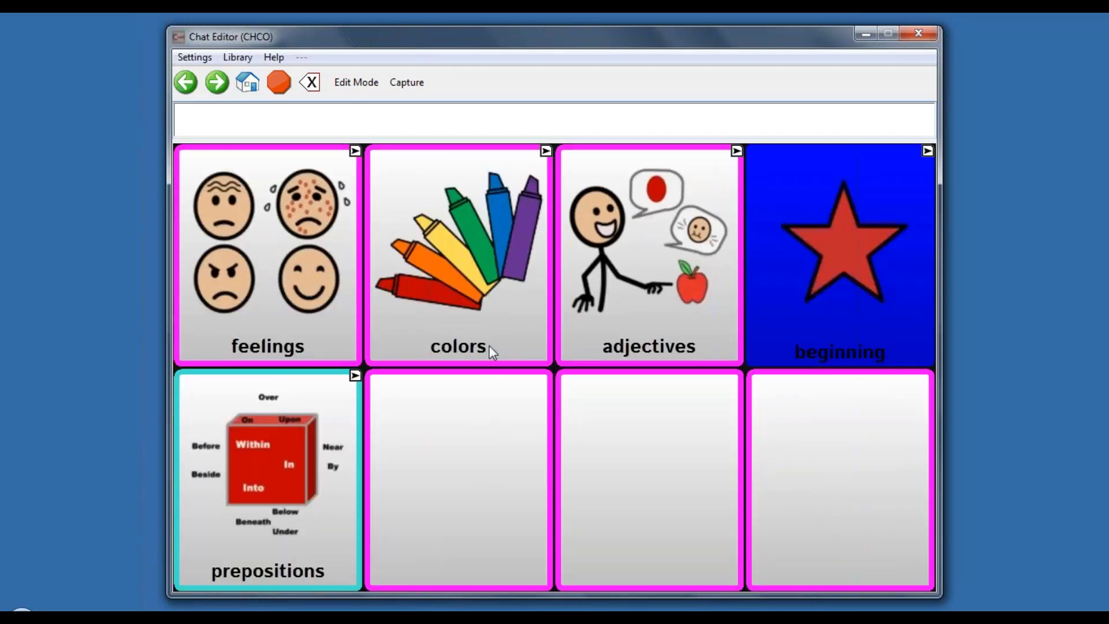
pyautogui.click(324, 449)
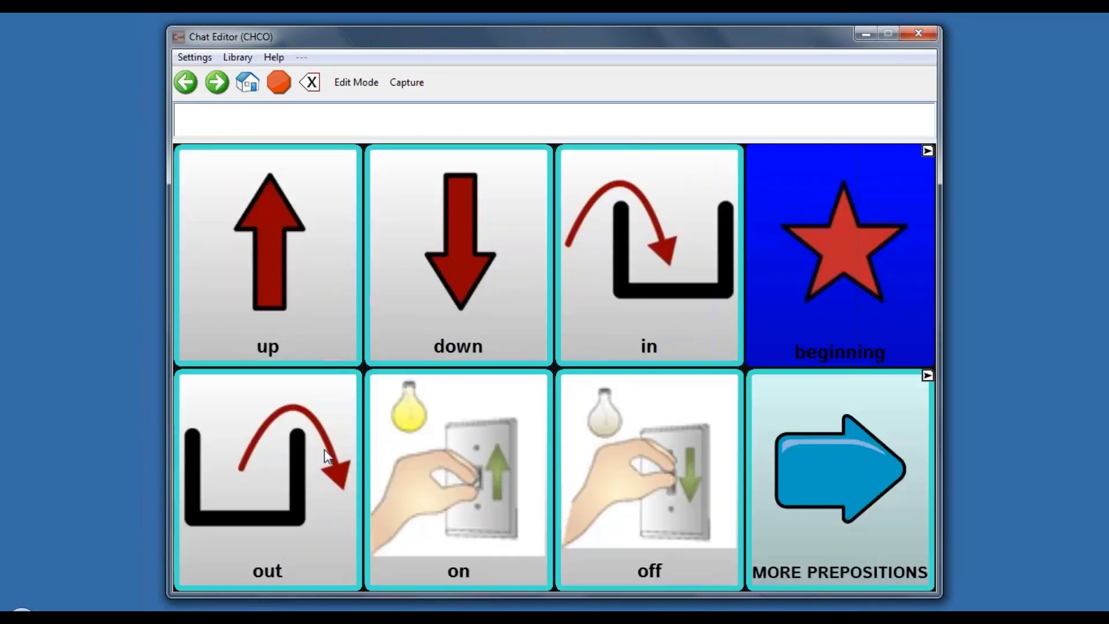
pyautogui.click(833, 486)
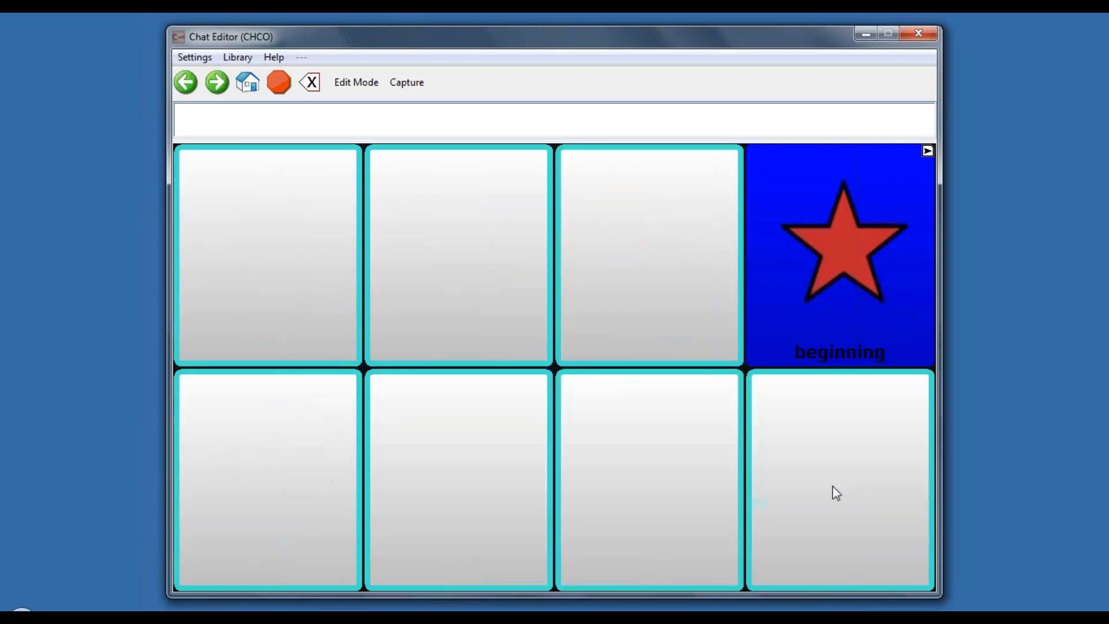
pyautogui.click(809, 336)
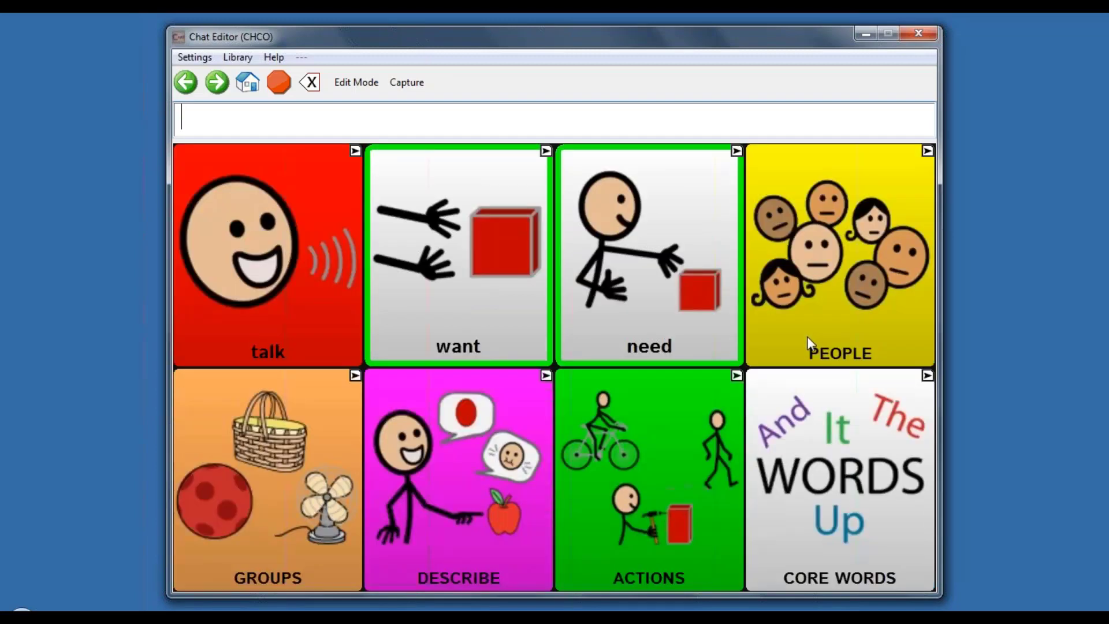
# Step: View the "head" and "eyes" action pages under ACTIONS, returning to the main page after each
pyautogui.click(624, 523)
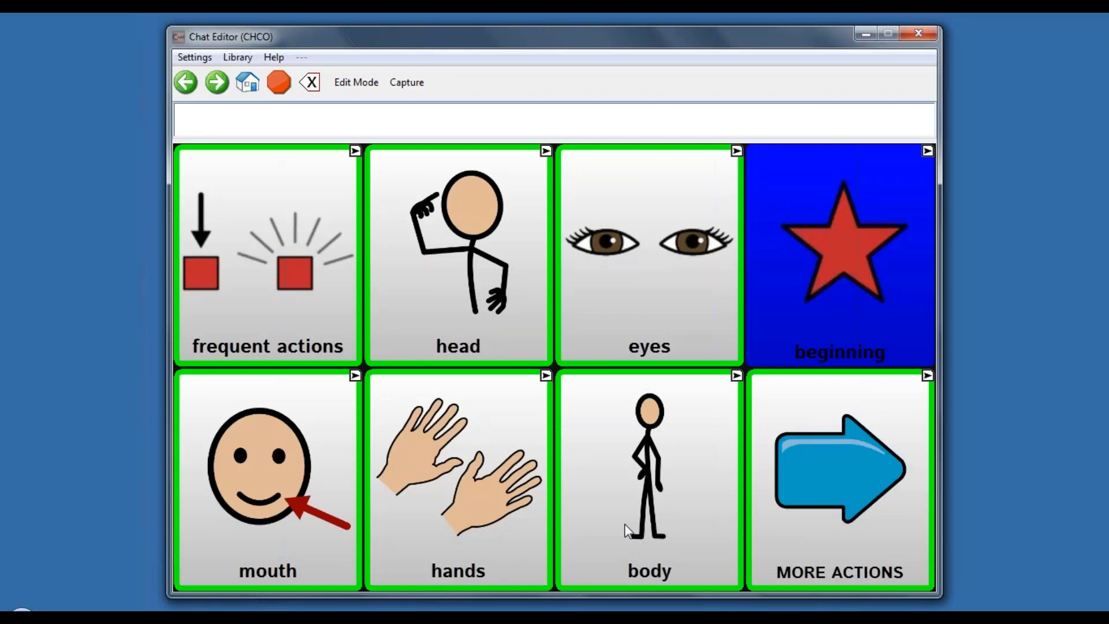
pyautogui.click(456, 297)
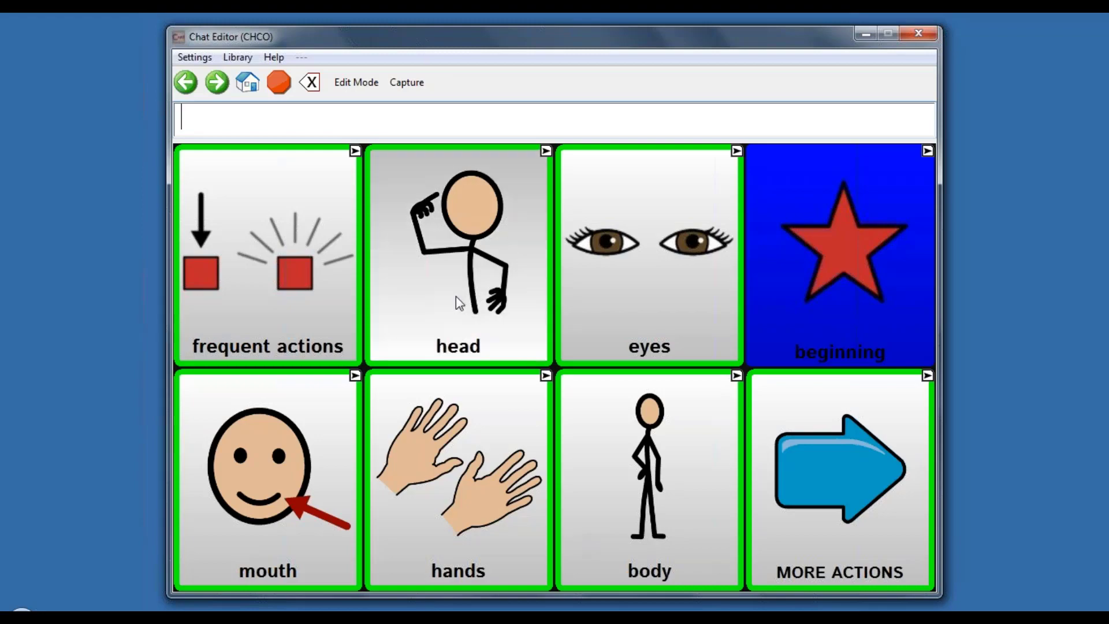
pyautogui.click(774, 309)
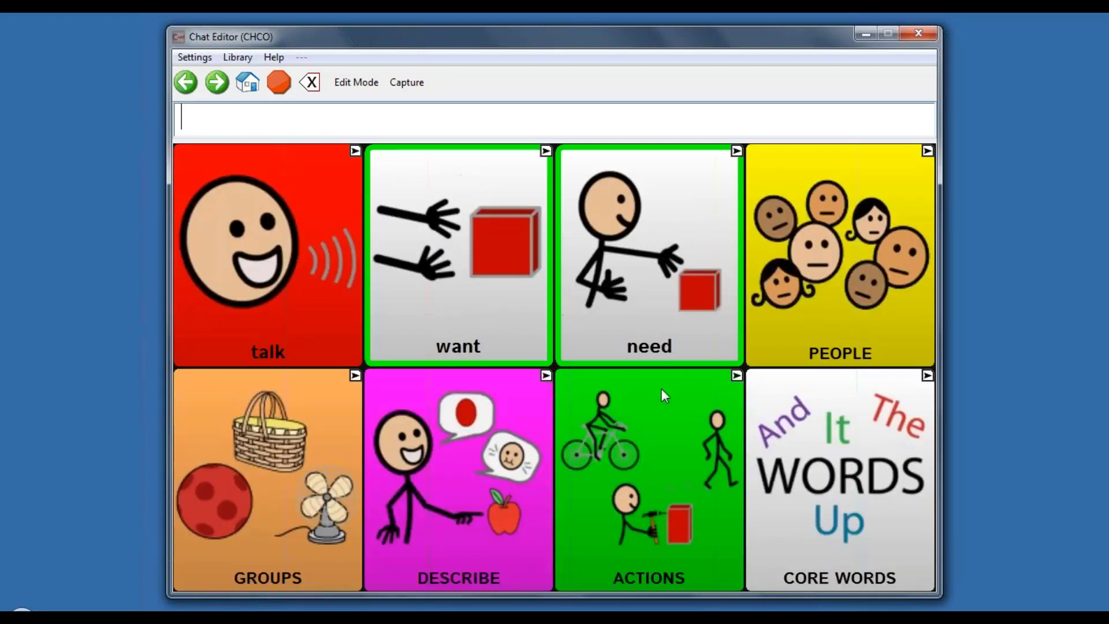
pyautogui.click(662, 389)
pyautogui.click(635, 338)
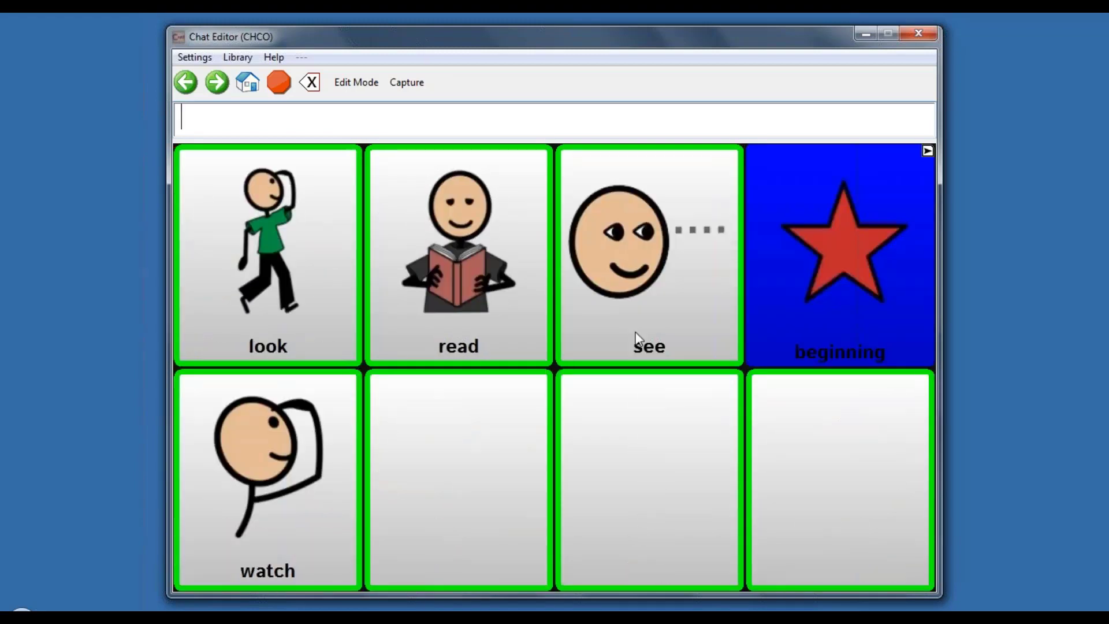
pyautogui.click(797, 328)
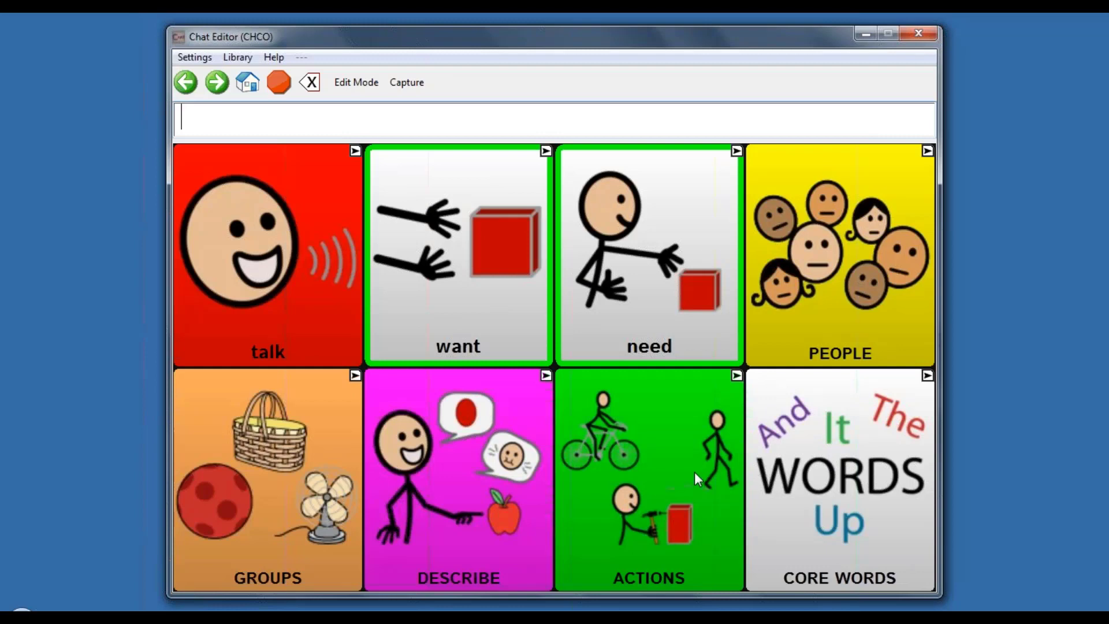
# Step: On the CORE WORDS page, build "You go out", speak it, and return to the main page
pyautogui.click(806, 493)
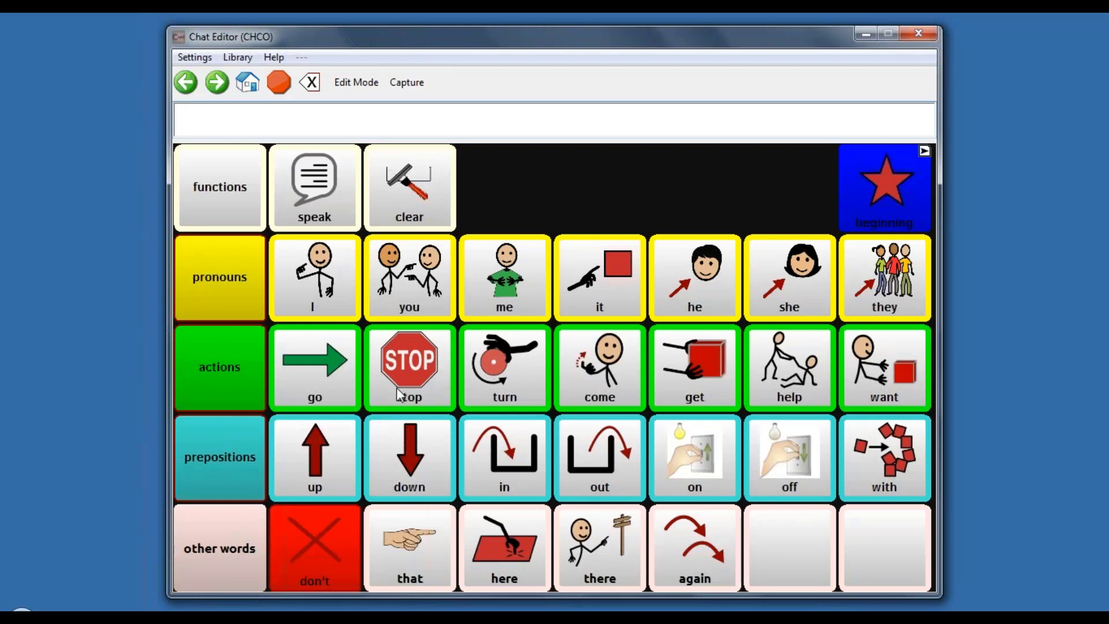
pyautogui.click(401, 296)
pyautogui.click(332, 345)
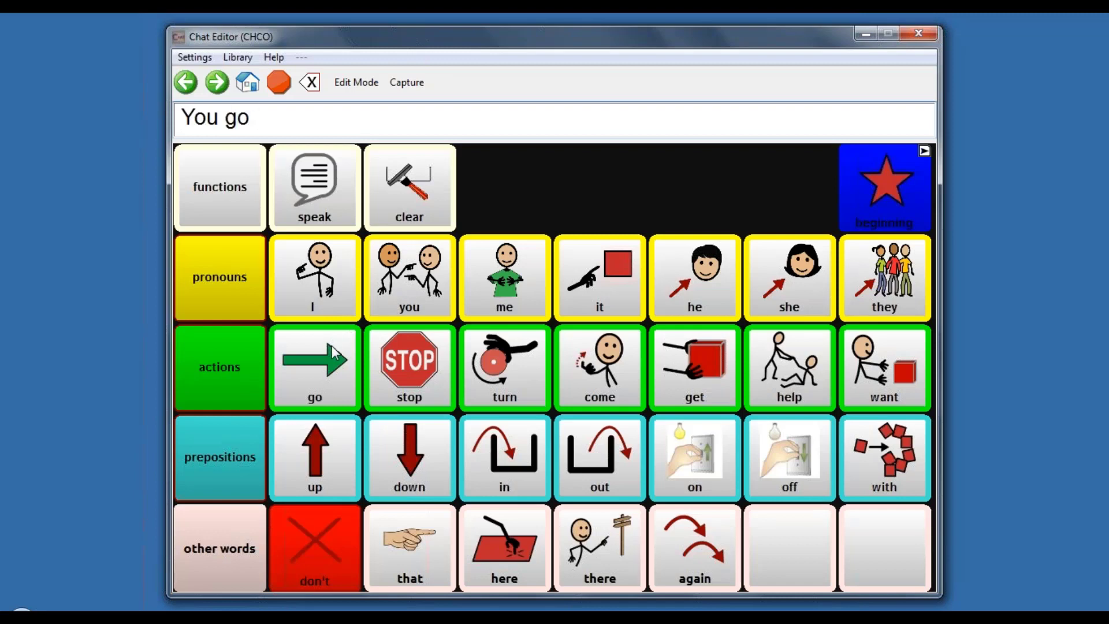
pyautogui.click(633, 462)
pyautogui.click(322, 207)
pyautogui.click(860, 203)
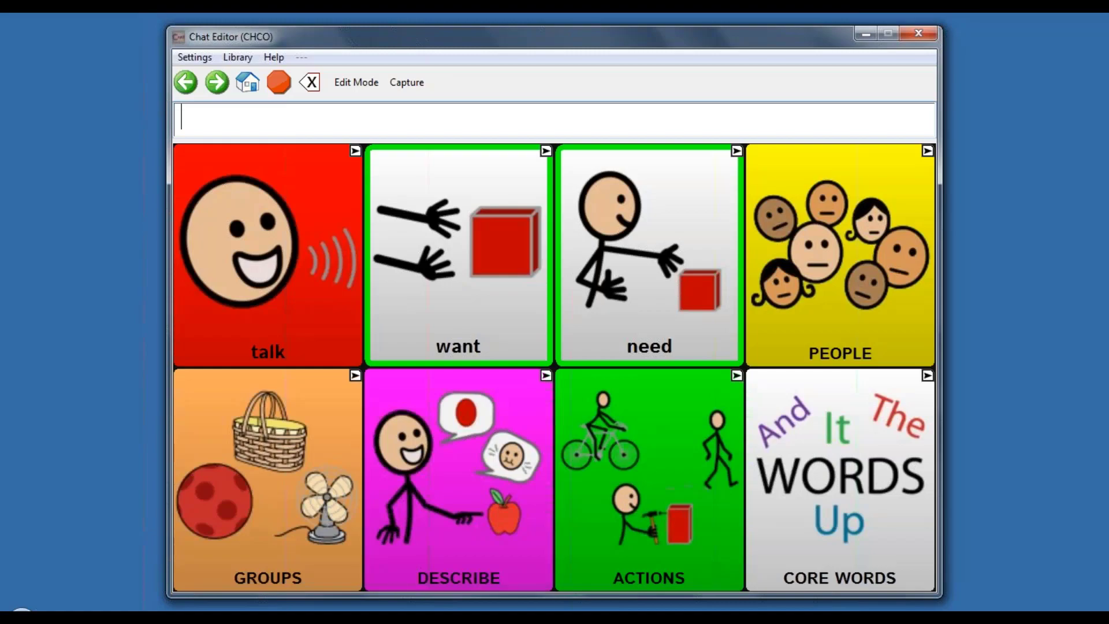
# Step: Switch to the PowerPoint presentation and start the slide show from the current "Programming Strategies" slide
pyautogui.hotkey('alt', 'Tab')
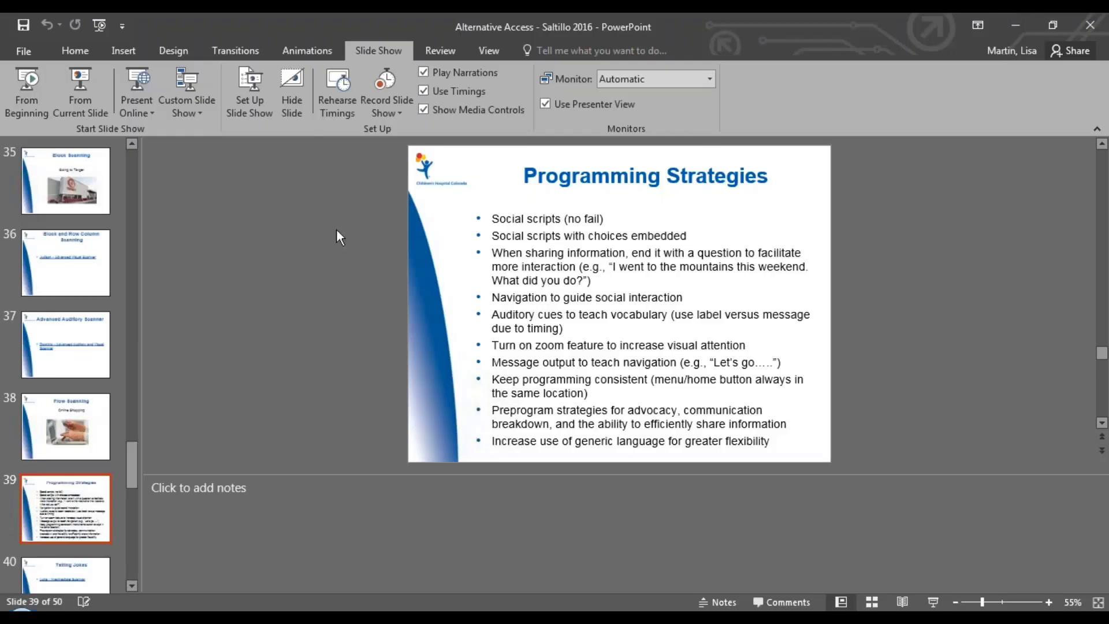
pyautogui.click(95, 116)
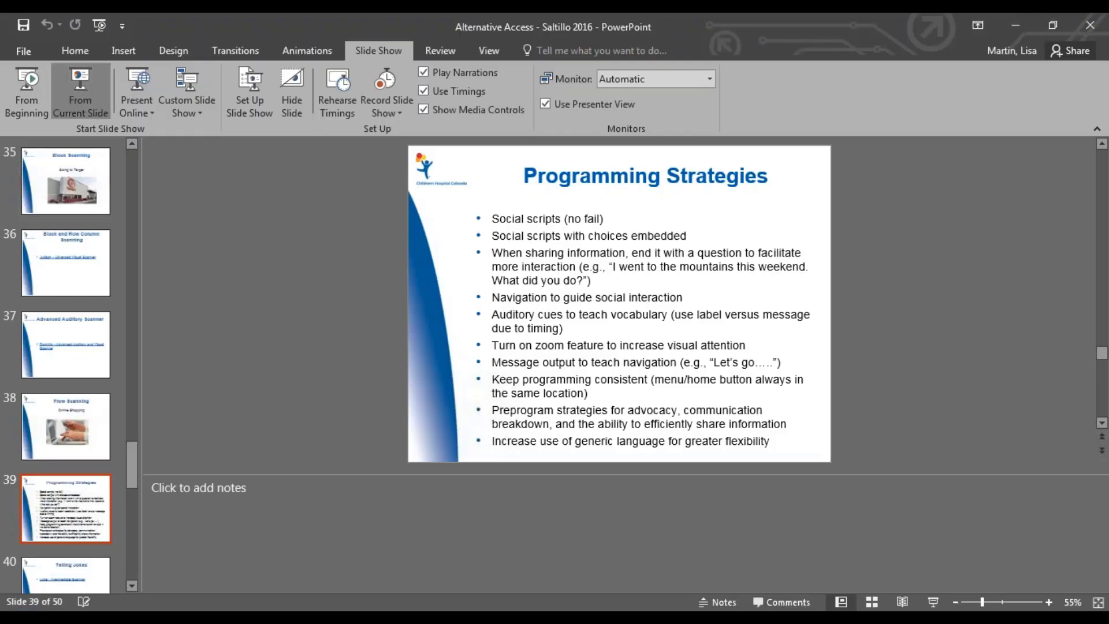